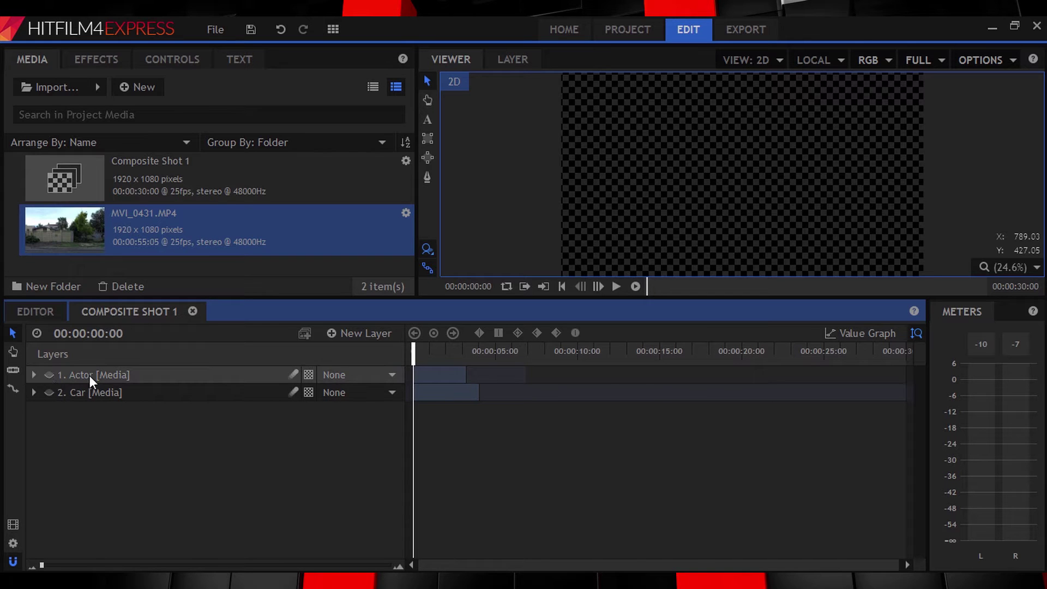
Step: Preview the Actor and Car clips by scrubbing, leaving both layers visible in the viewer
left_click(49, 375)
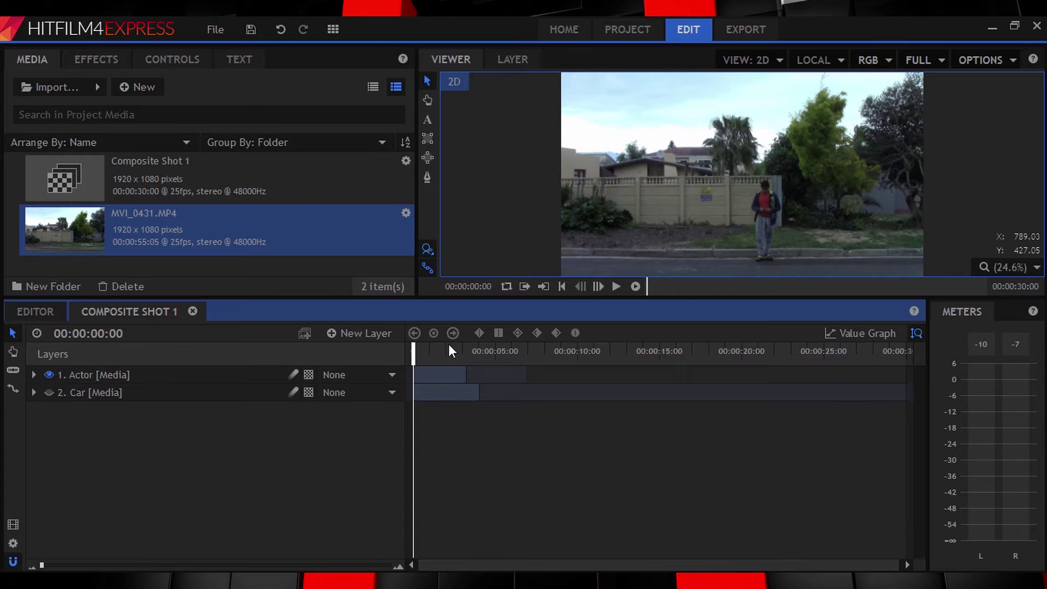
left_click_drag(441, 352, 462, 355)
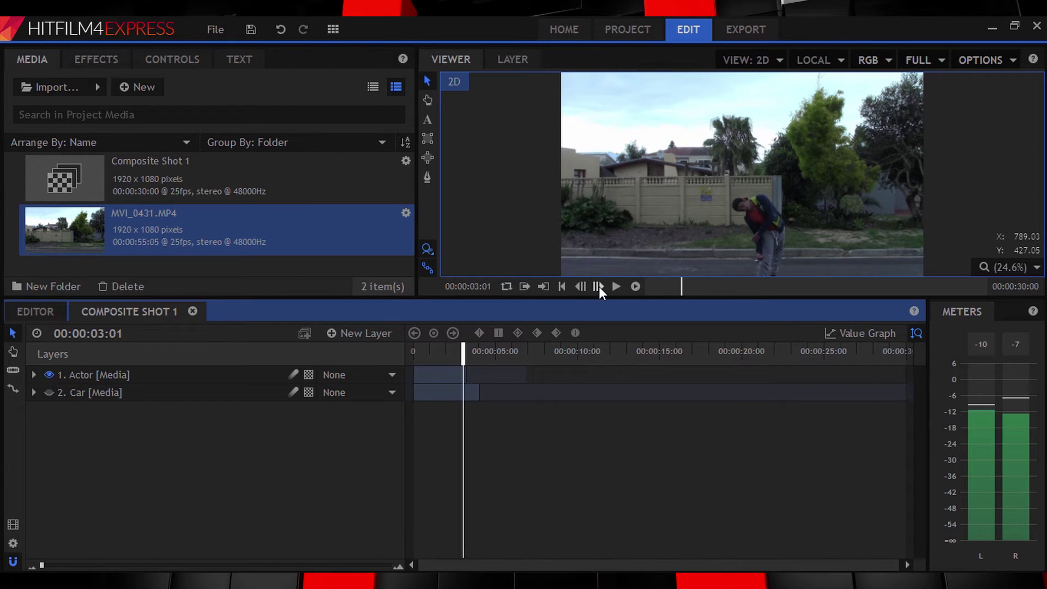
left_click(599, 286)
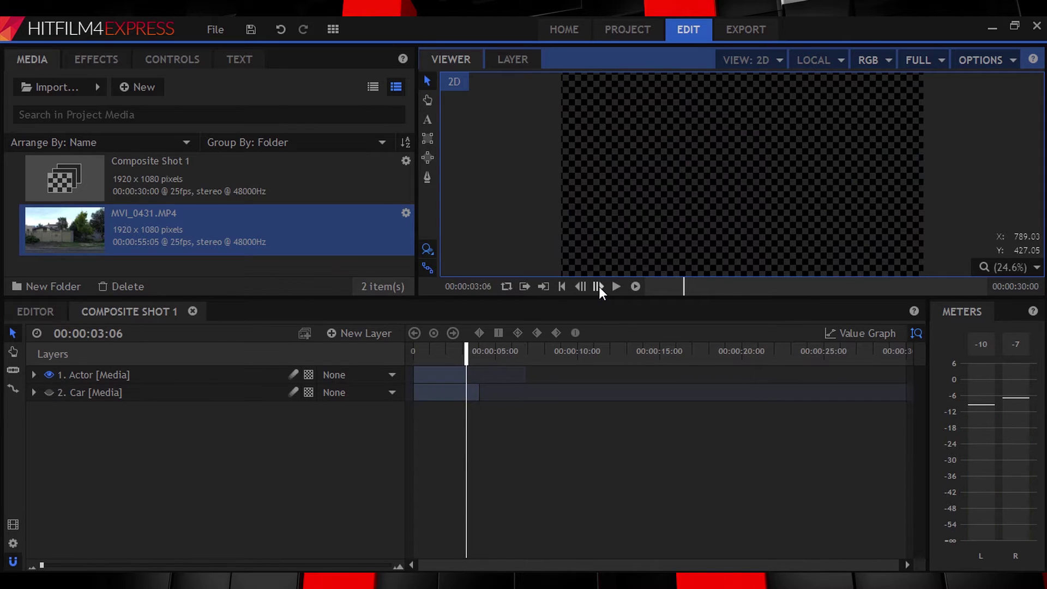
left_click(49, 392)
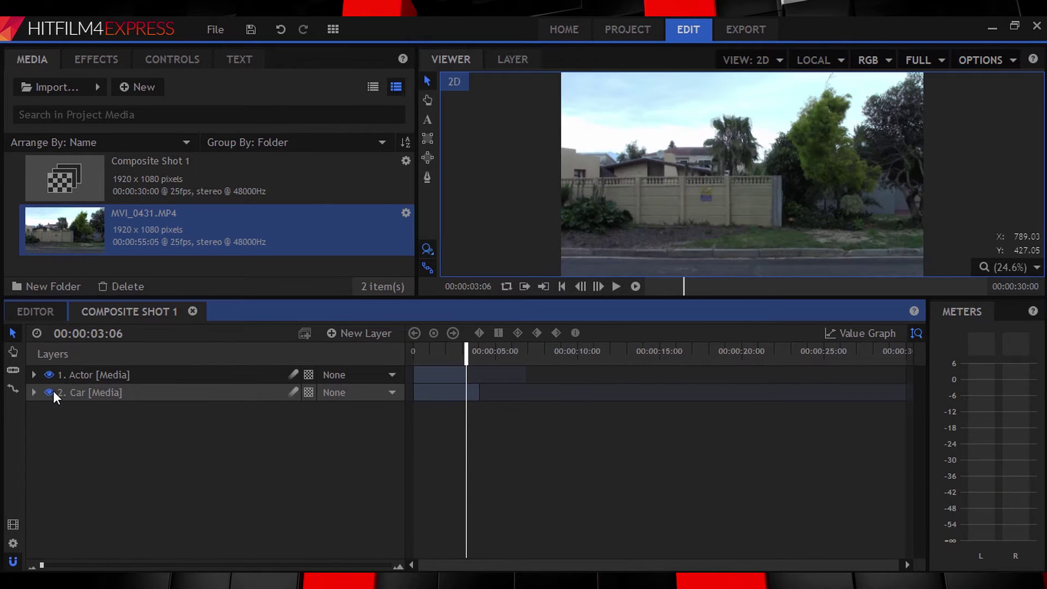
left_click(50, 374)
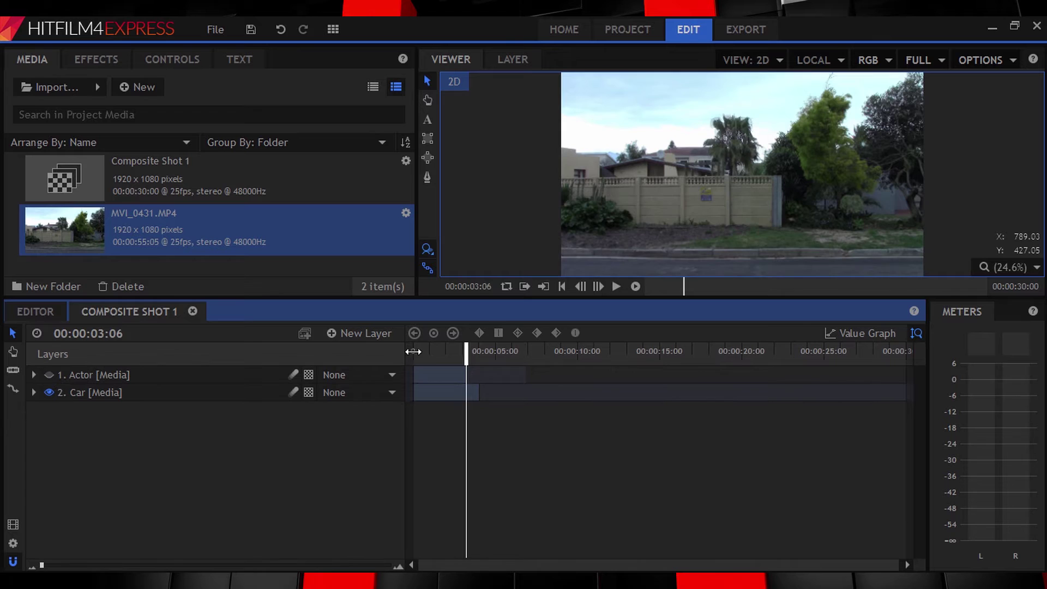
left_click_drag(415, 352, 471, 355)
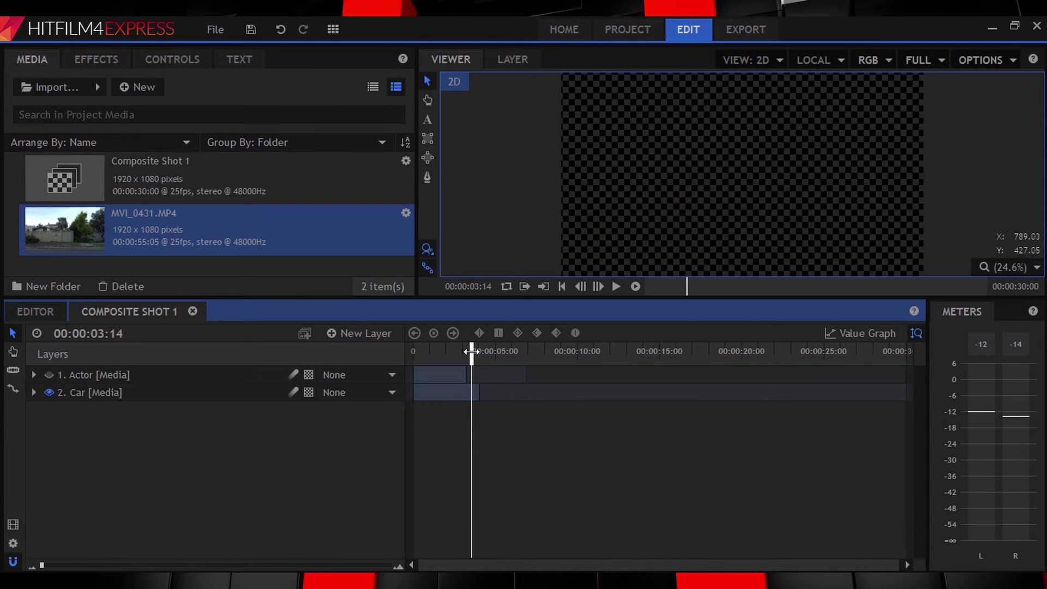
left_click(49, 375)
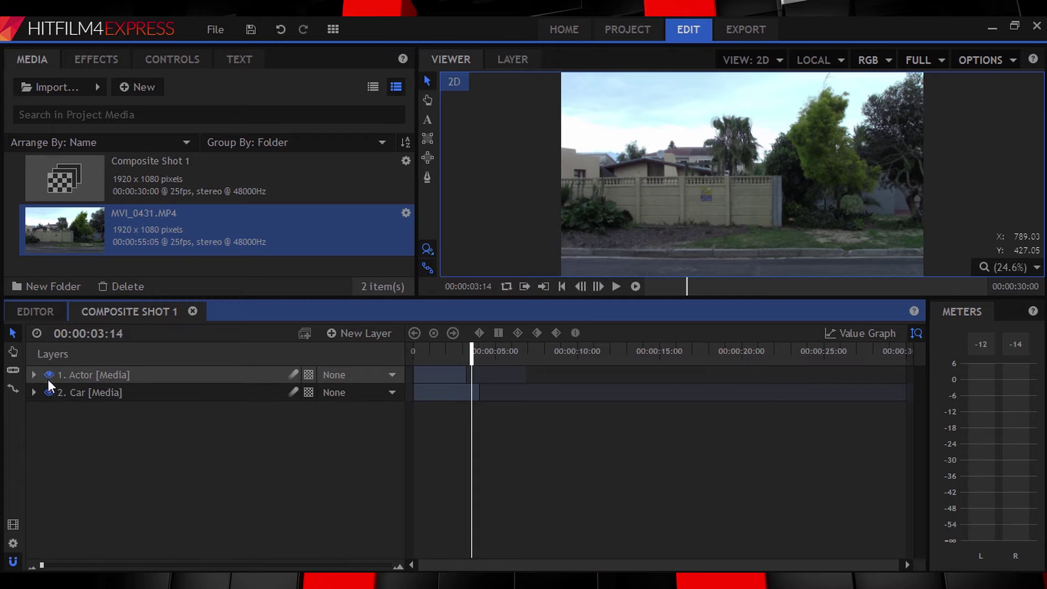
Step: Step the playhead frame by frame to the impact at 00:00:02:13
left_click(421, 350)
key("Home")
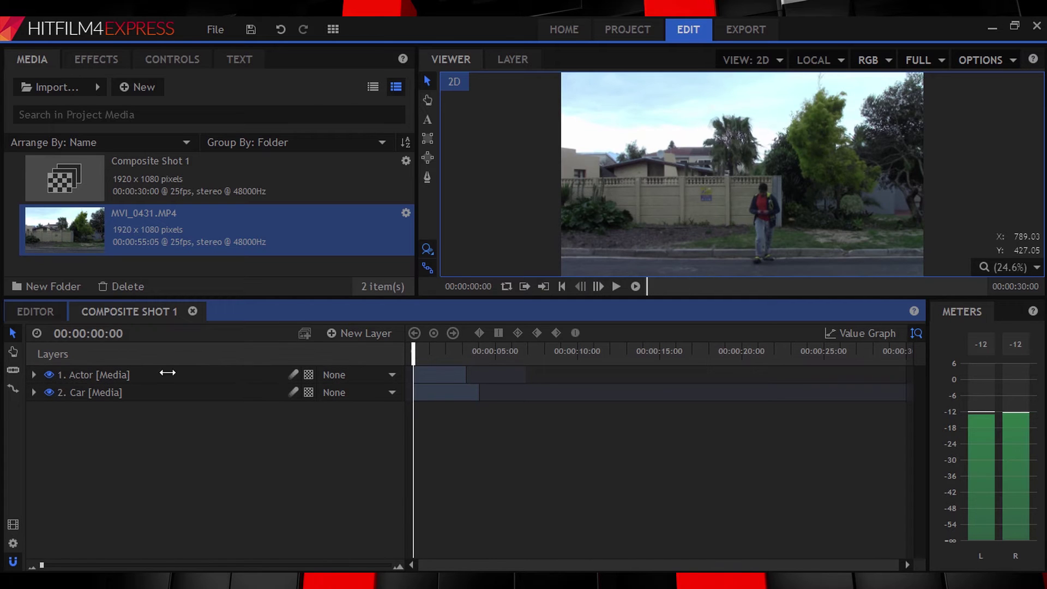
left_click(445, 351)
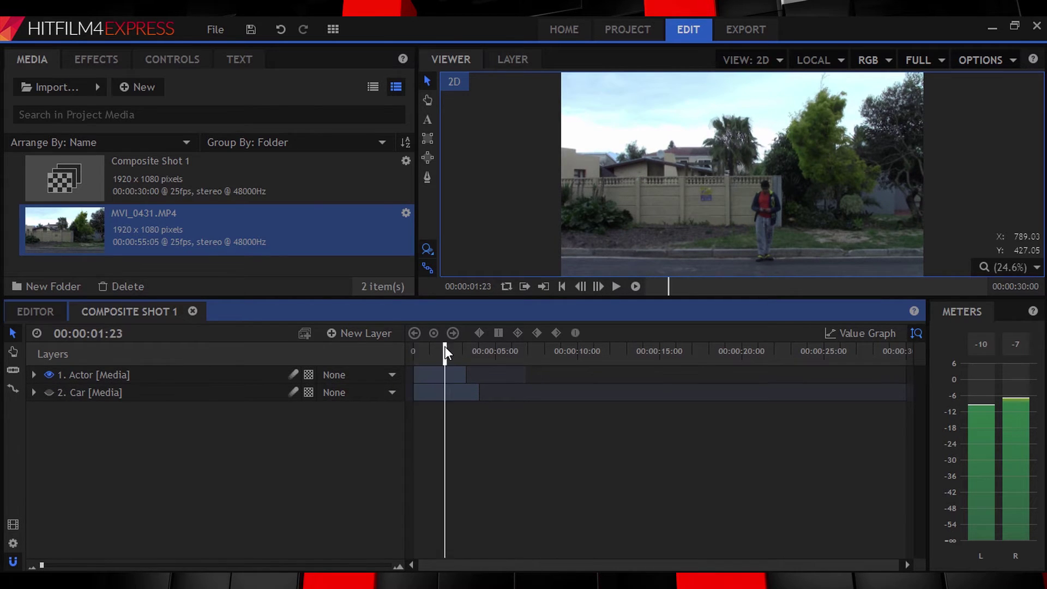
left_click(598, 286)
left_click(598, 286)
left_click(598, 287)
left_click(599, 287)
left_click(598, 286)
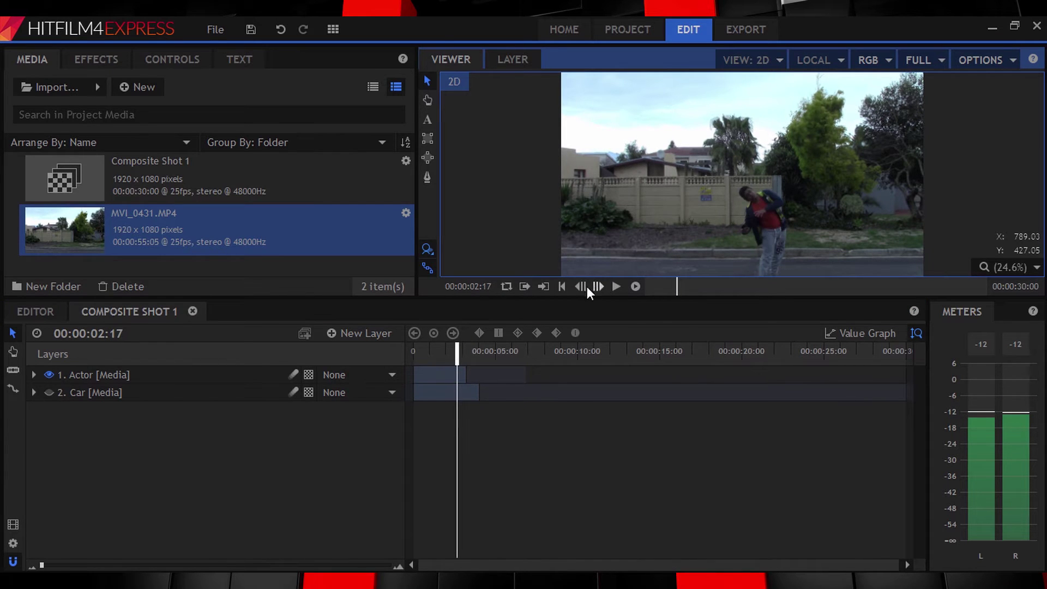
left_click(580, 286)
left_click(580, 287)
left_click(580, 287)
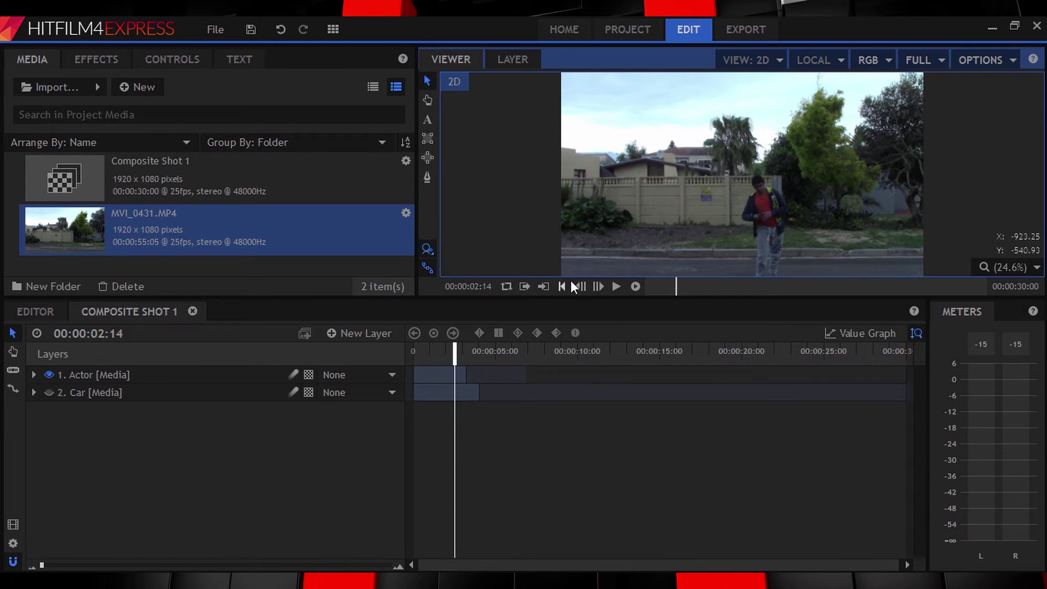
left_click(578, 286)
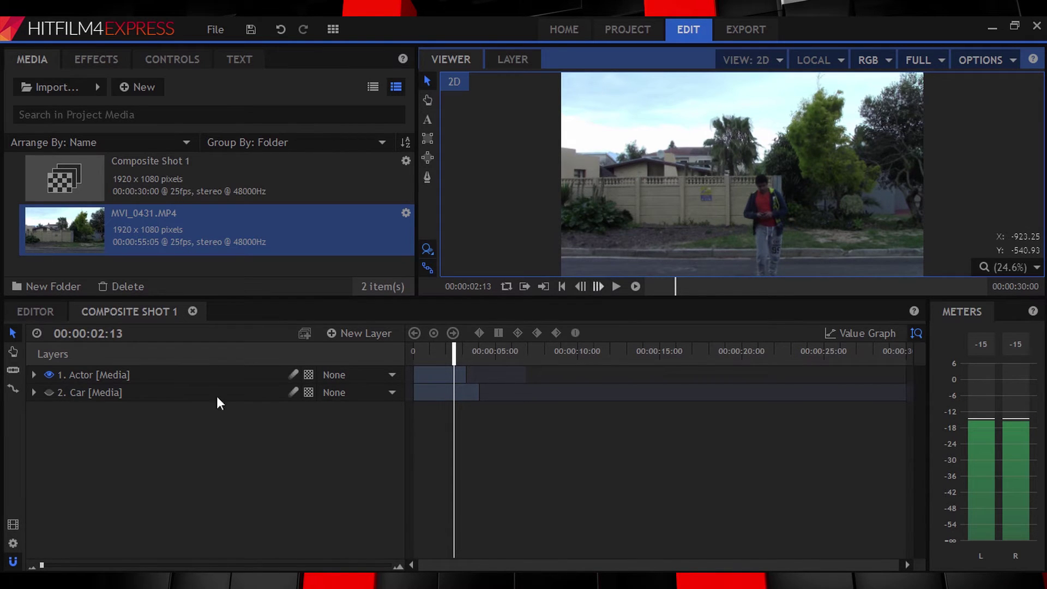
Step: Slice the Actor layer at 00:00:02:13 into two pieces
left_click(15, 381)
left_click(136, 565)
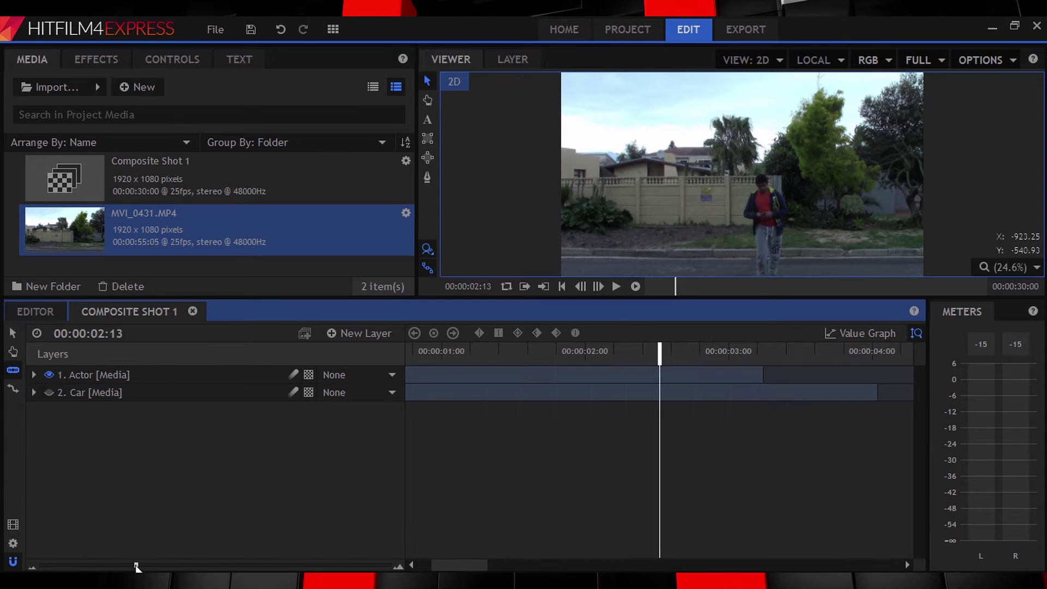
left_click(662, 374)
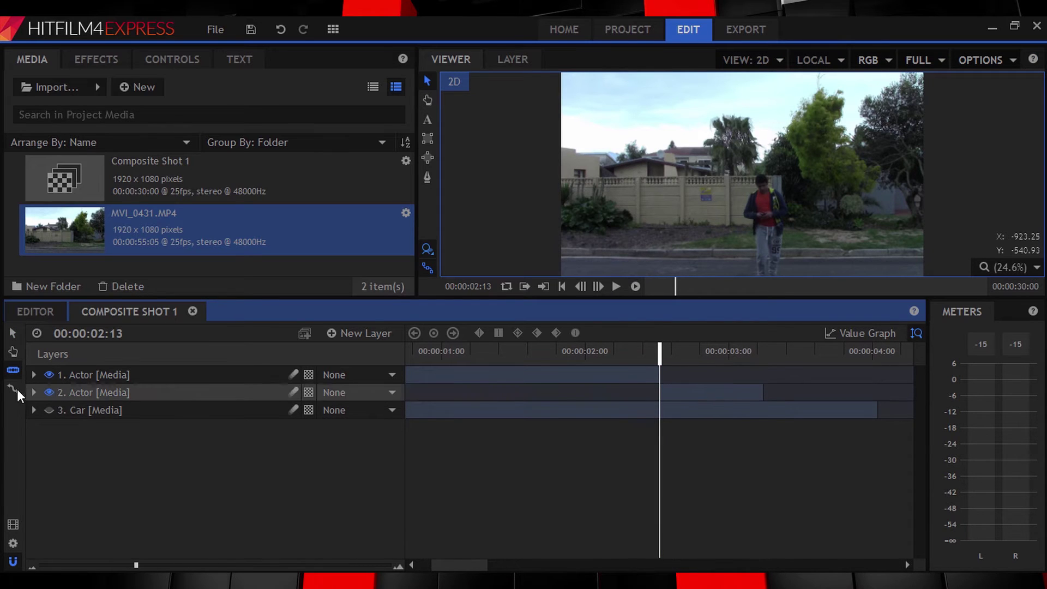
left_click(13, 333)
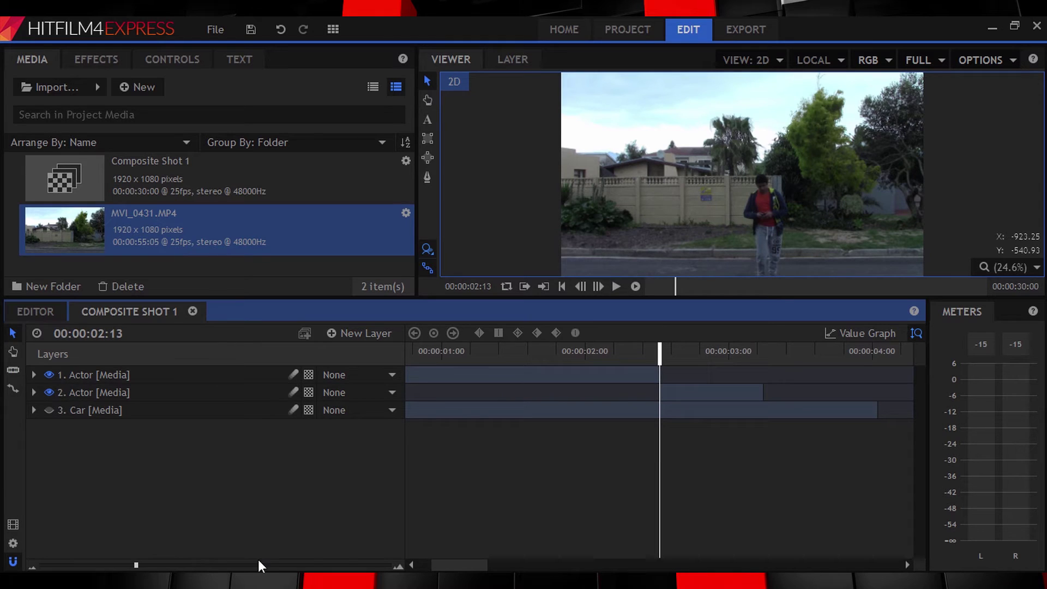
Step: Trim the second Actor piece so it starts at 00:00:02:15
left_click_drag(262, 565, 388, 566)
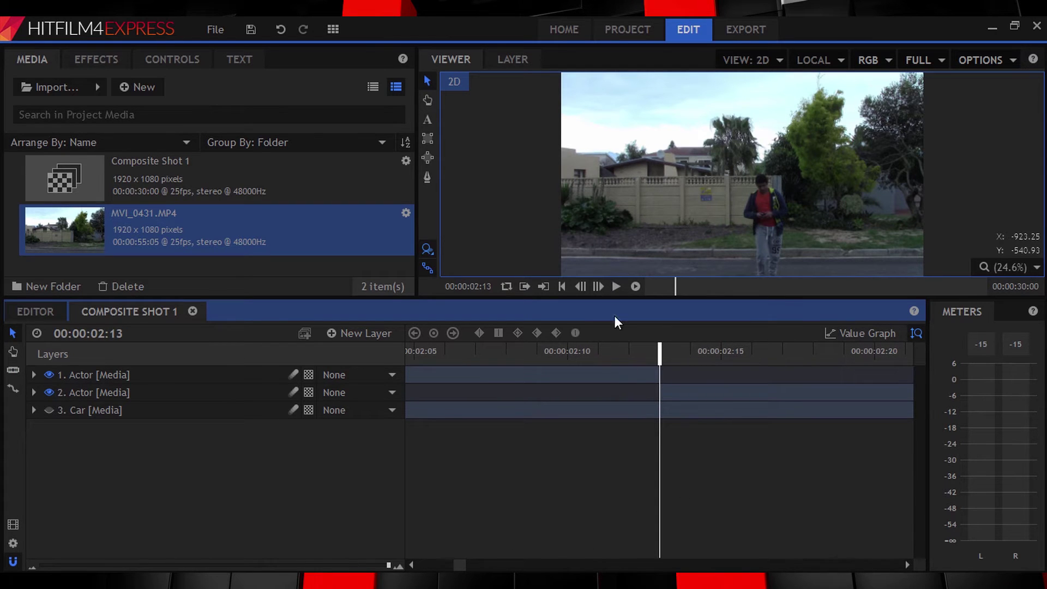
left_click(598, 287)
left_click(599, 287)
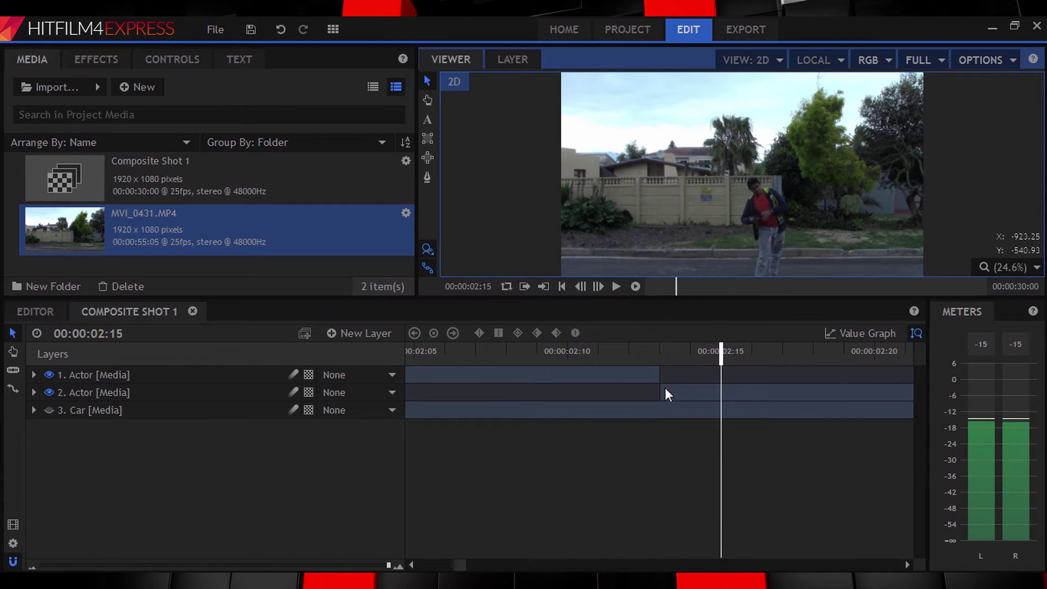
mouse_move(659, 391)
left_mouse_down()
mouse_move(740, 391)
mouse_move(666, 400)
left_mouse_up()
left_click_drag(71, 566, 62, 567)
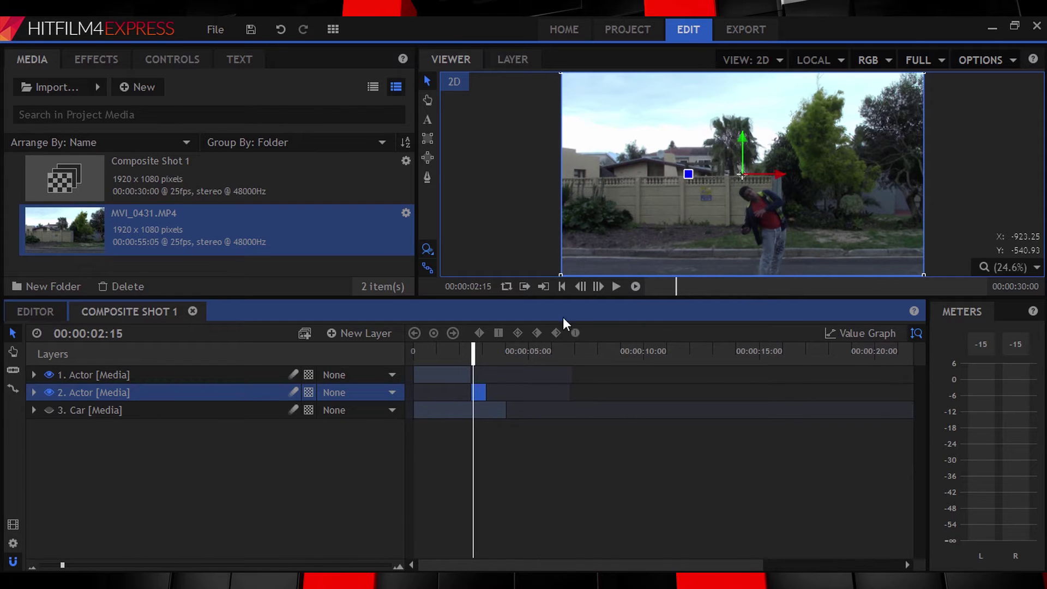
Step: Slice the second Actor piece at 00:00:02:24
left_click(596, 285)
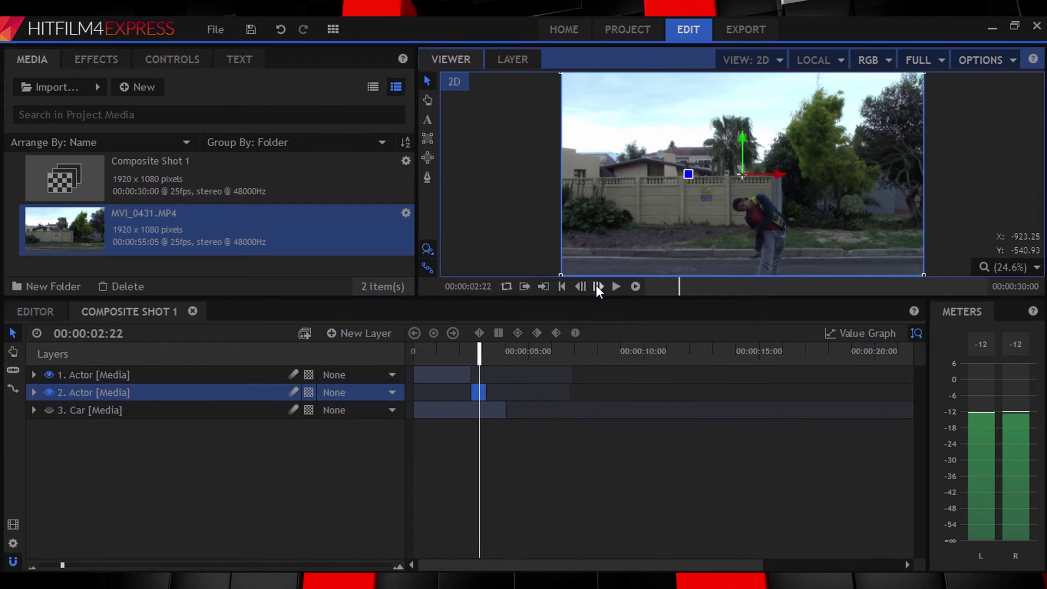
left_click(597, 284)
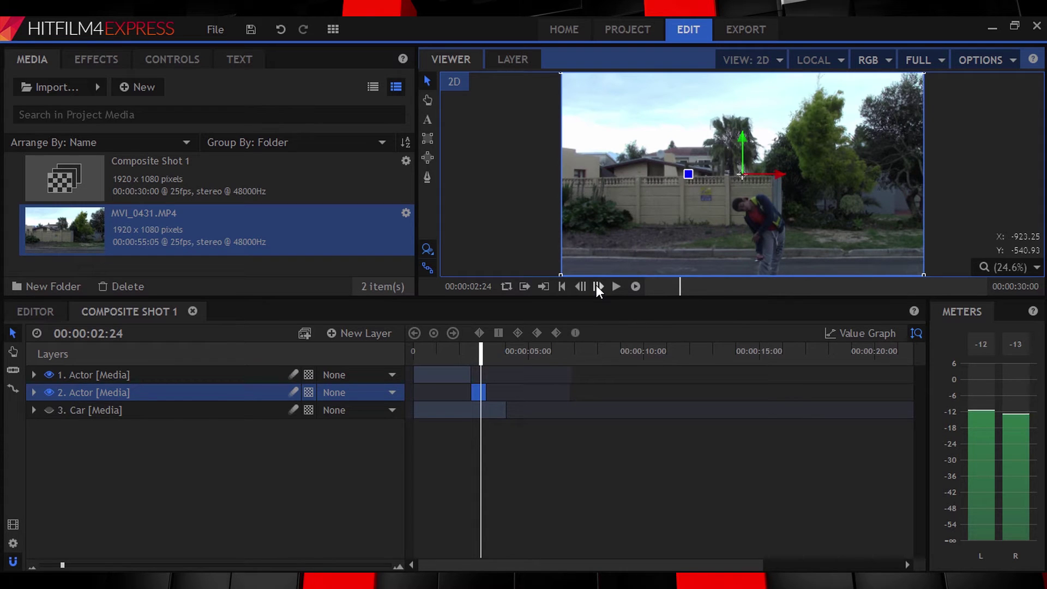
left_click(184, 564)
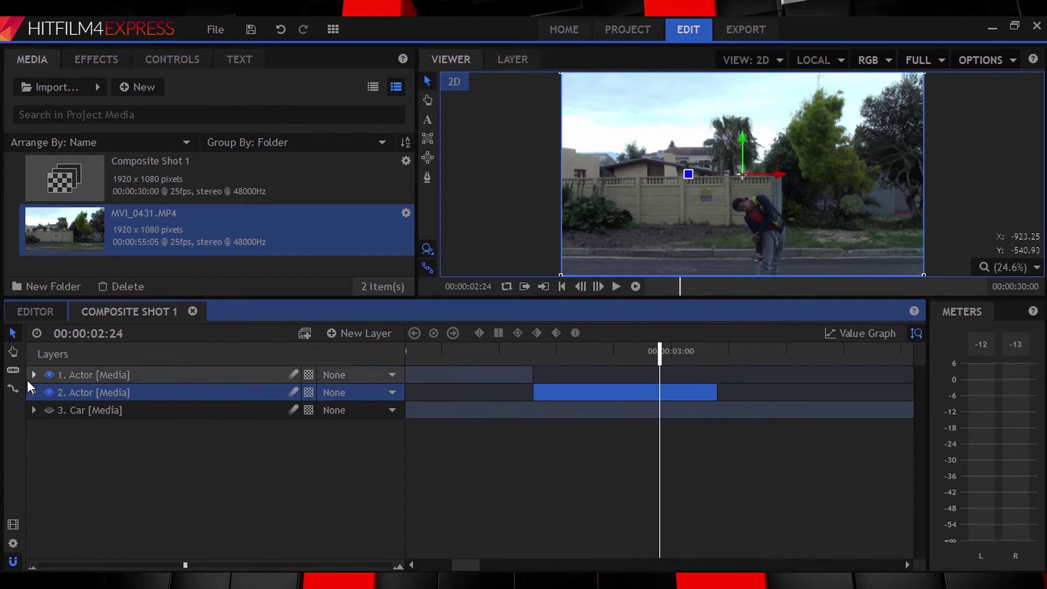
key("y")
left_click(661, 392)
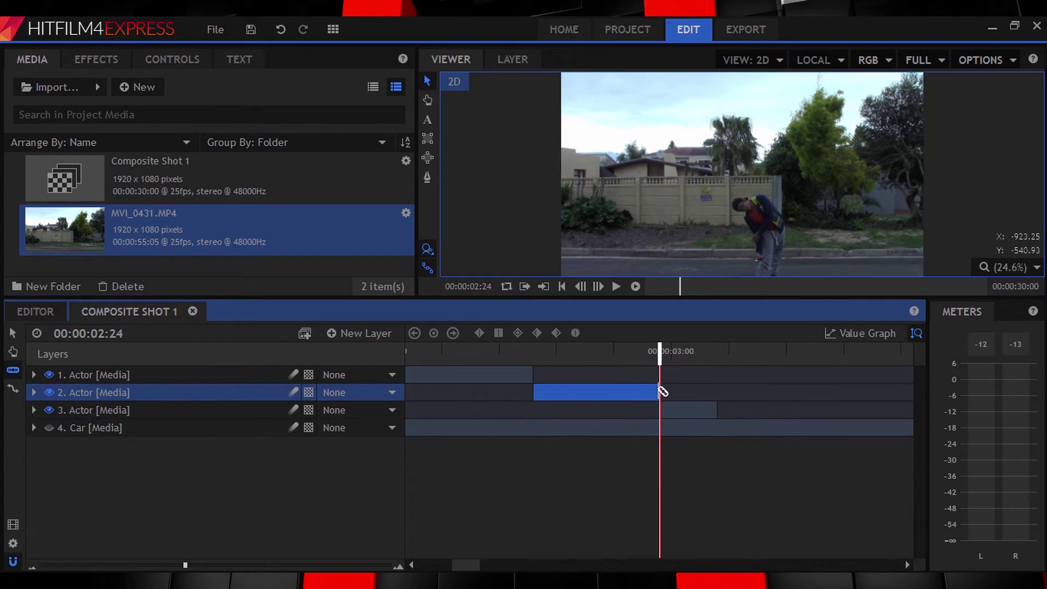
left_click(12, 333)
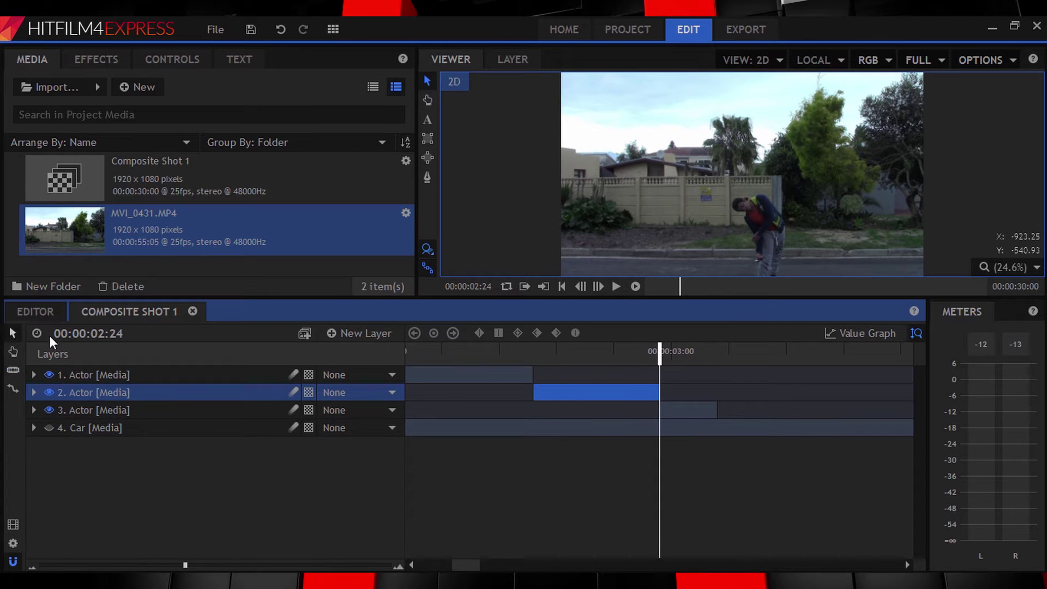
Step: Rate-stretch the middle Actor piece to 5 frames and butt the third piece against it
left_click(13, 389)
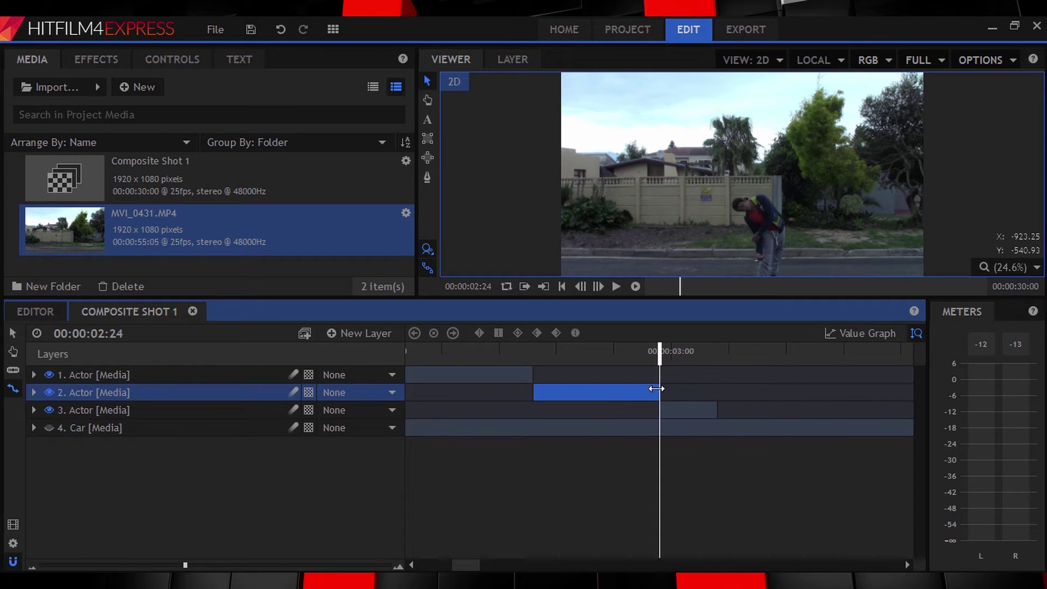
left_click_drag(656, 389, 594, 392)
left_click(679, 412)
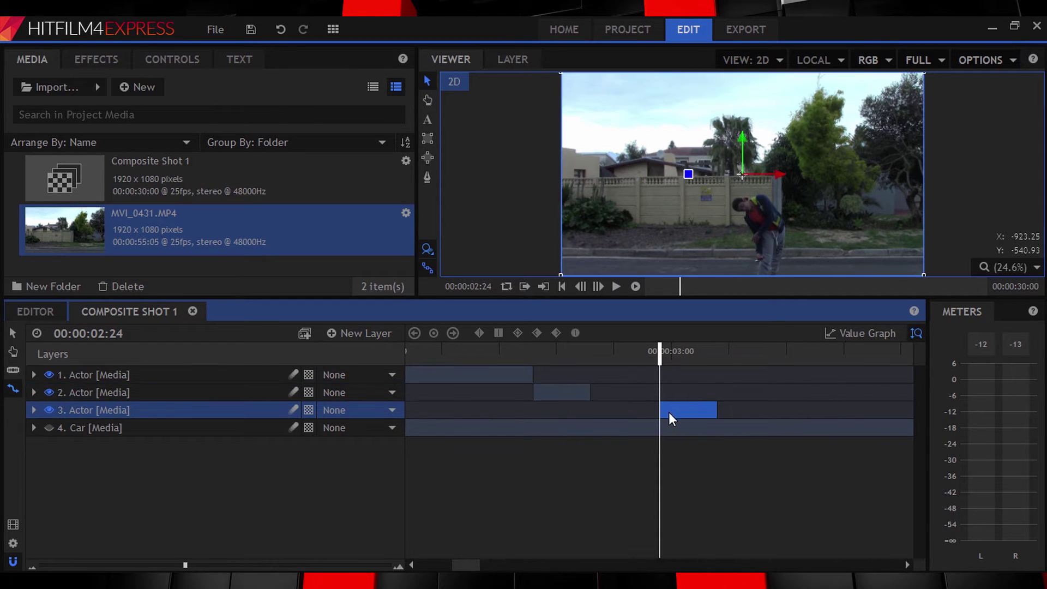
left_click(13, 333)
left_click_drag(677, 415, 608, 409)
left_click_drag(534, 356, 592, 352)
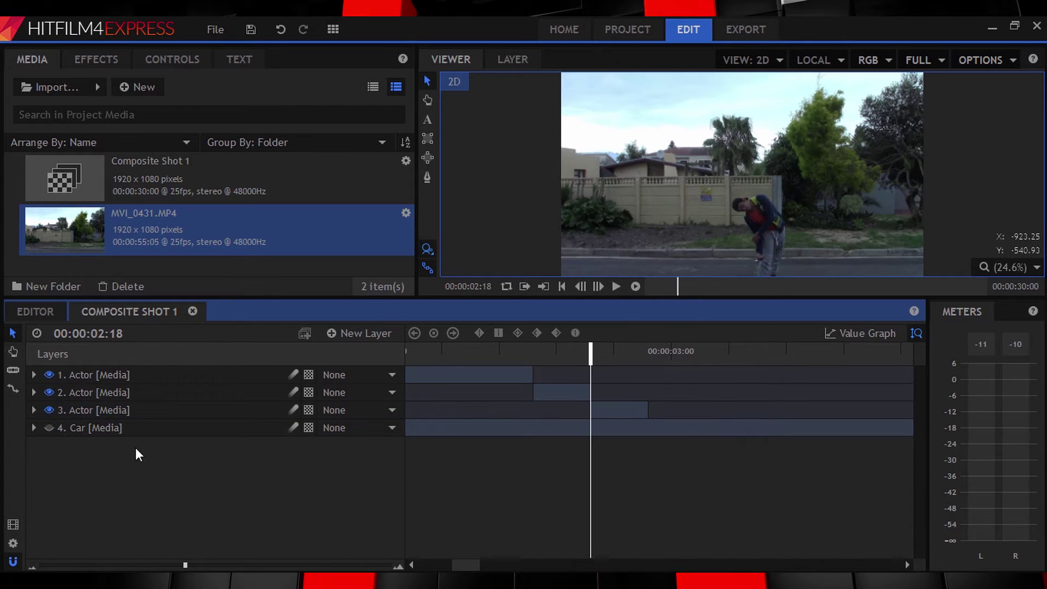
Step: Nest the three Actor pieces into an 'Actor' composite shot, then hide it in Composite Shot 1
left_click(135, 416)
left_click(129, 397, "ctrl")
left_click(162, 376, "ctrl")
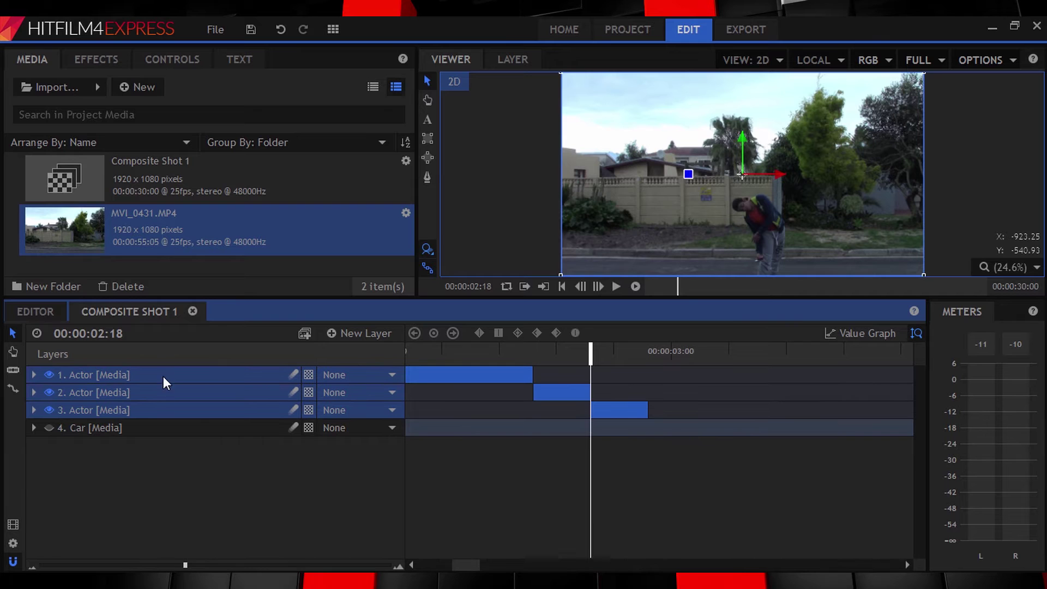
left_click(310, 334)
type("Actor")
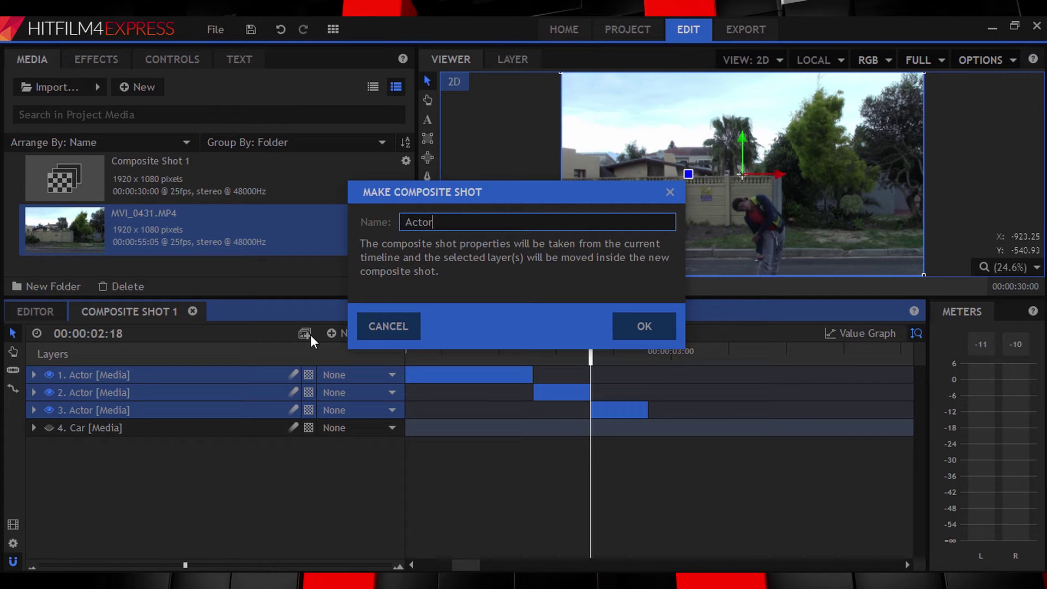
key("Return")
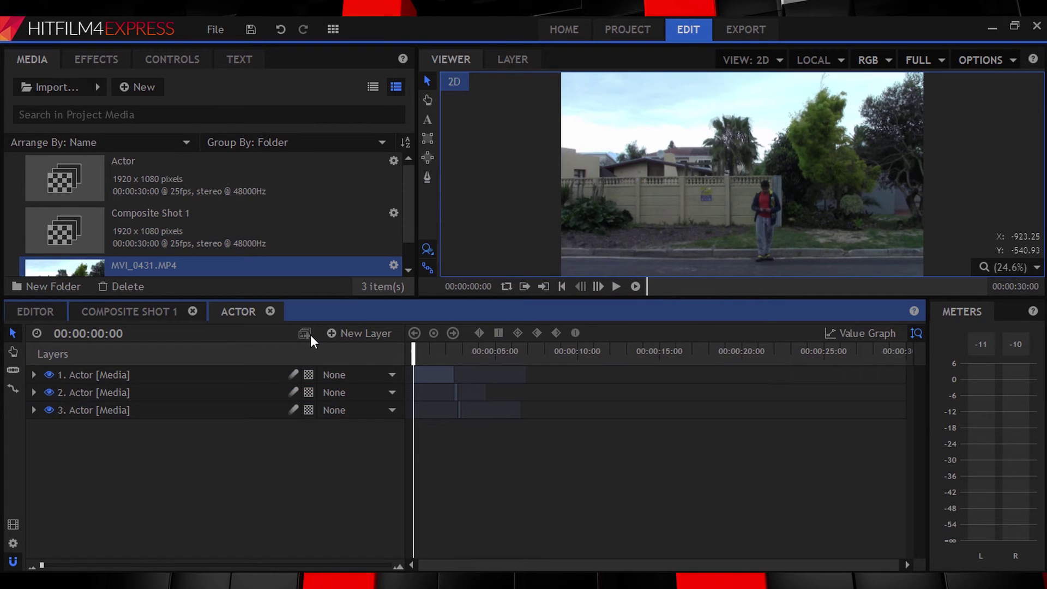
left_click(142, 314)
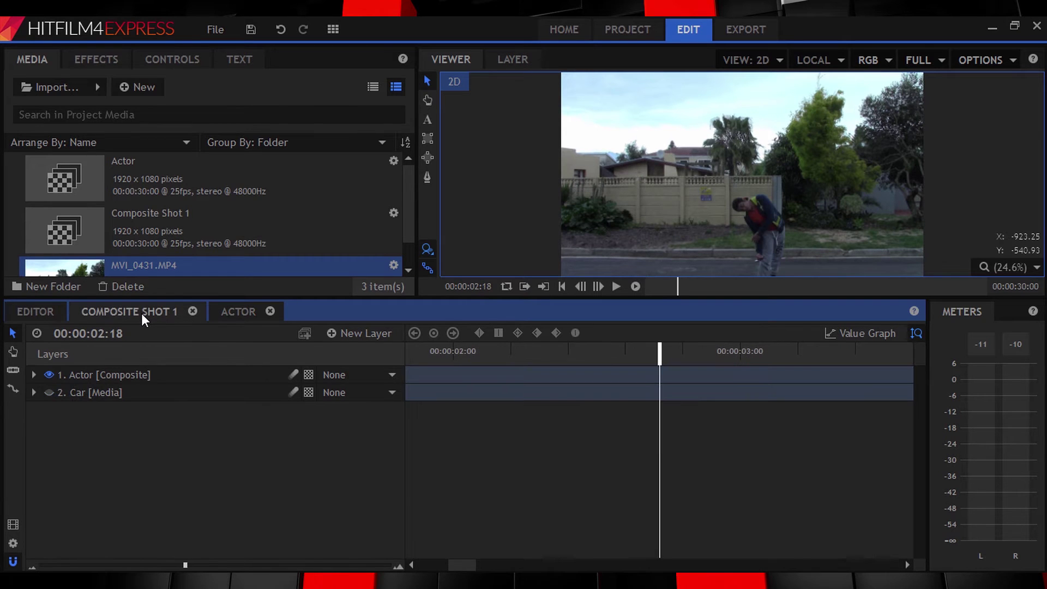
left_click(50, 375)
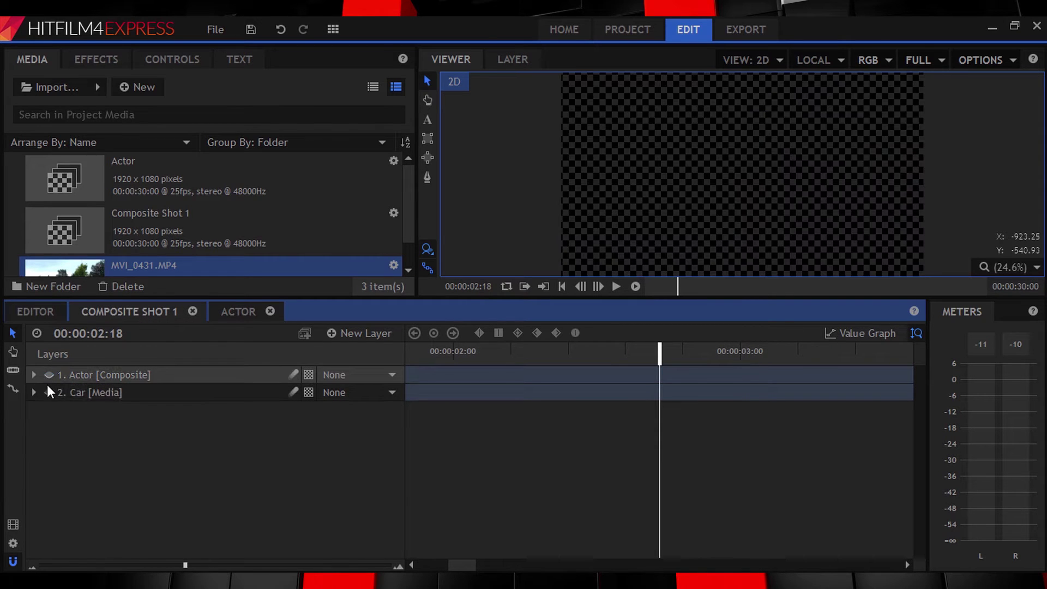
Step: Show the Car layer and return the playhead to the first frame
left_click(49, 392)
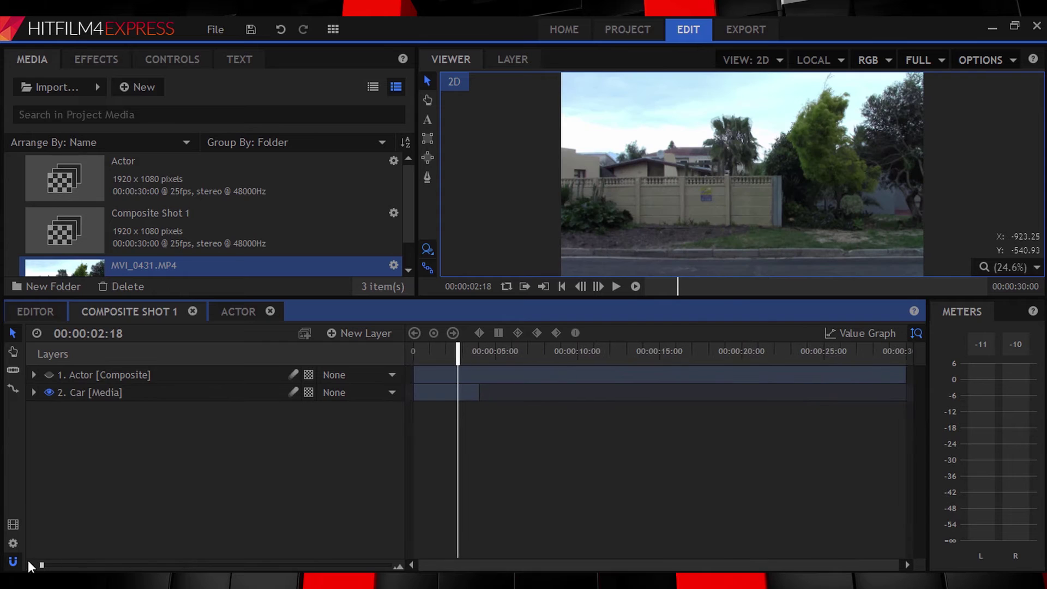
left_click(436, 351)
left_click(419, 352)
left_click(580, 286)
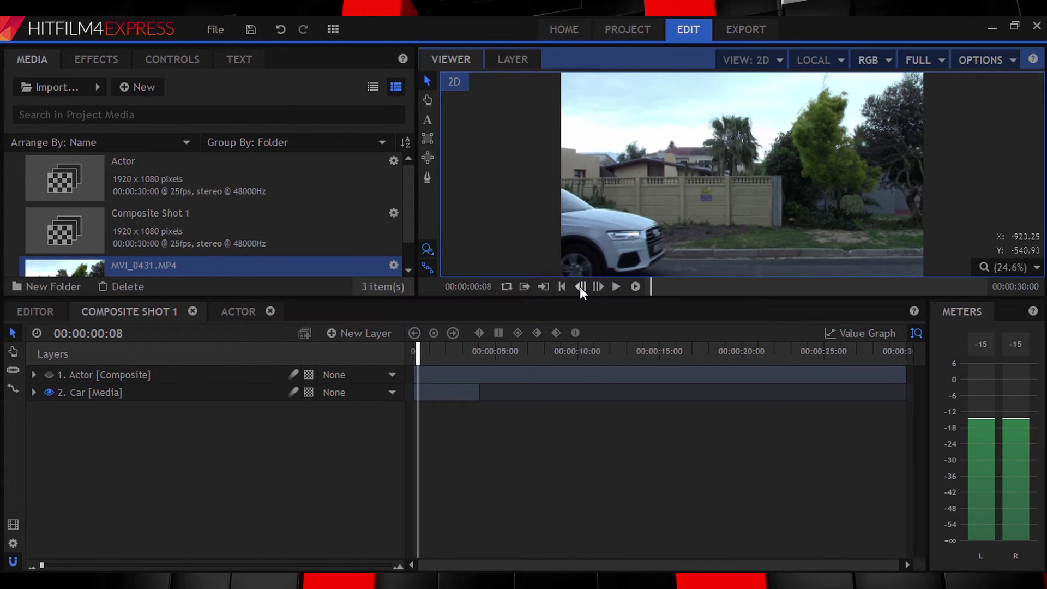
left_click(580, 286)
left_click(581, 286)
left_click(580, 287)
left_click(581, 286)
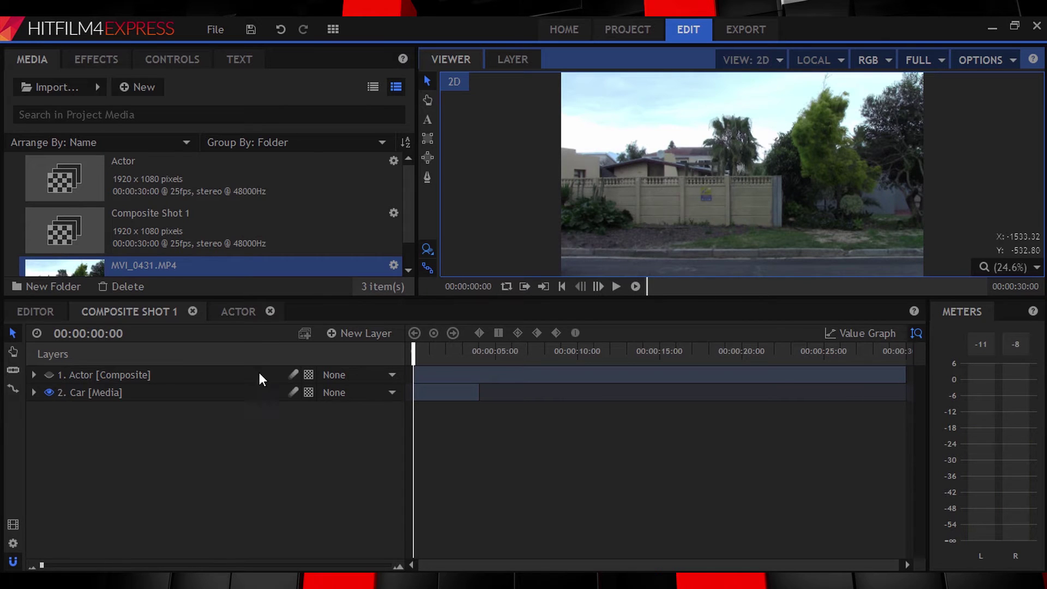
Step: Find the car's exit and split the Car clip at 00:00:01:20
left_click(219, 393)
left_click_drag(41, 566, 463, 561)
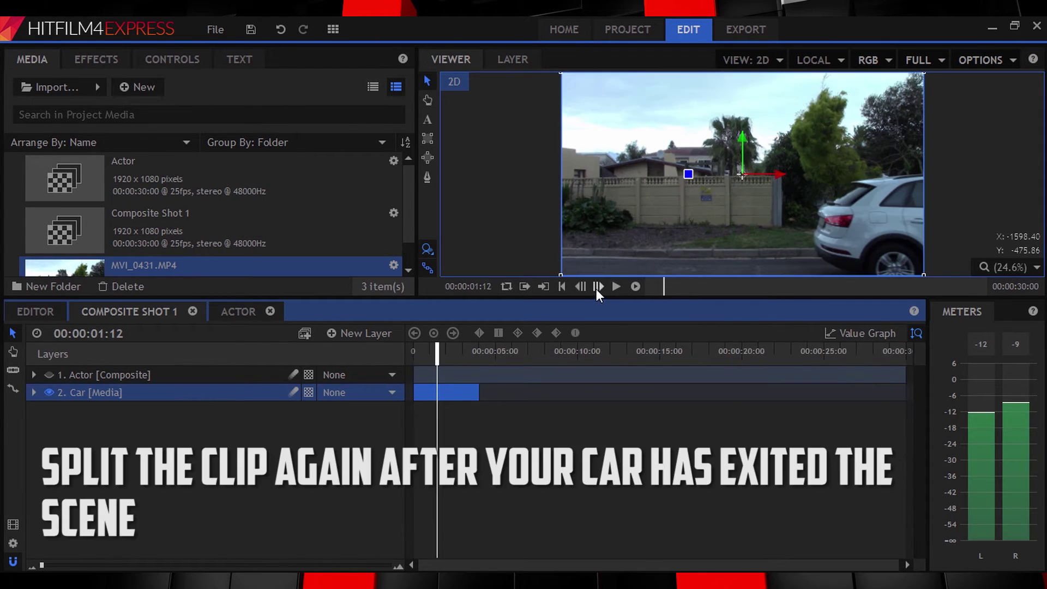
left_click(598, 286)
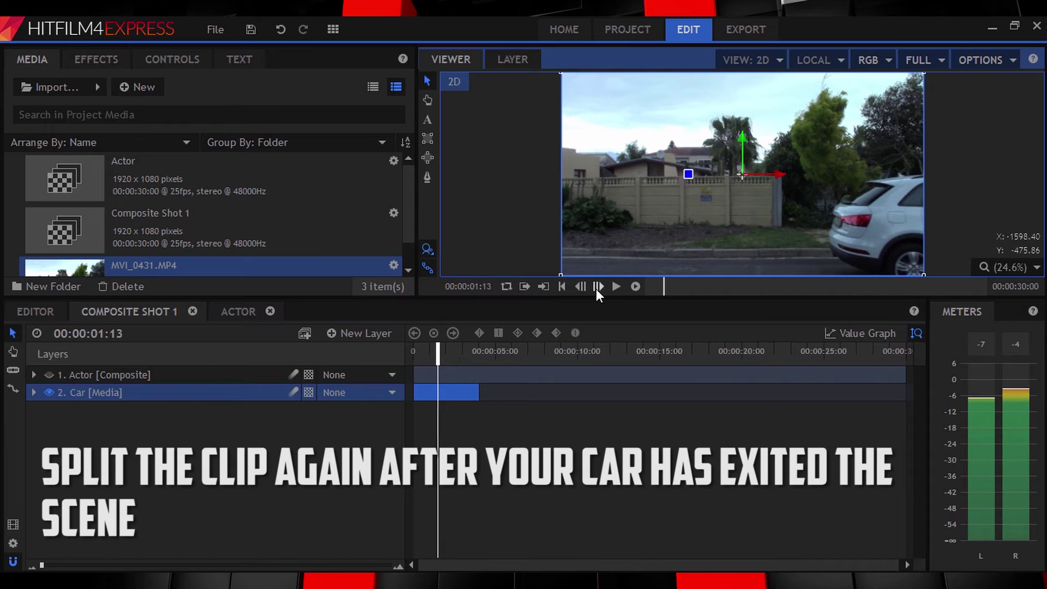
left_click(598, 287)
left_click(598, 287)
left_click(598, 286)
left_click(598, 287)
left_click(598, 287)
left_click(599, 286)
left_click(599, 287)
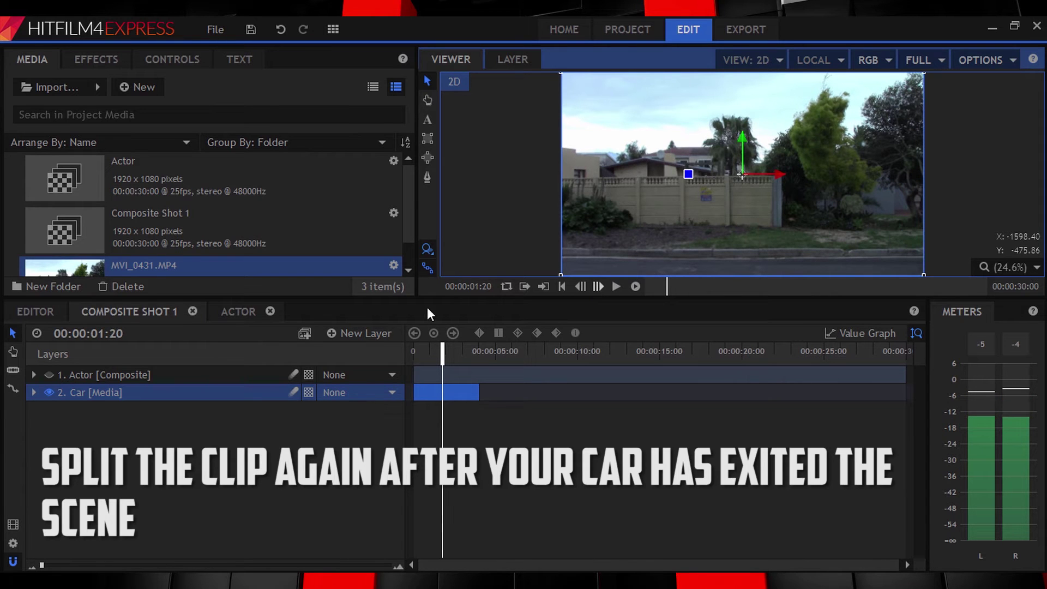
left_click(13, 370)
left_click(443, 388)
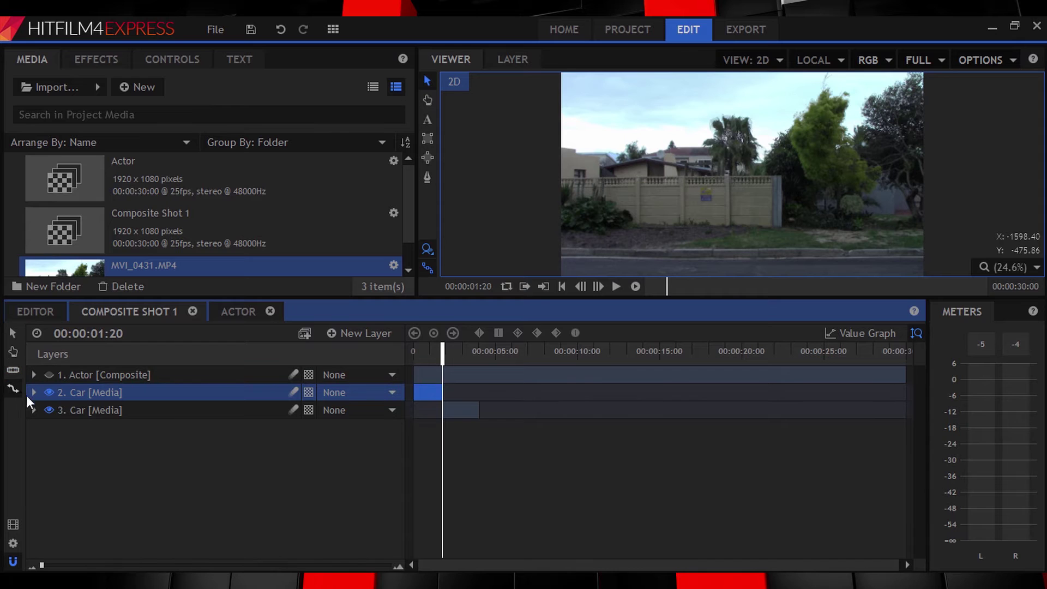
Step: Trim the first Car clip's end back to where the car leaves, then play it back
left_click_drag(41, 565, 135, 565)
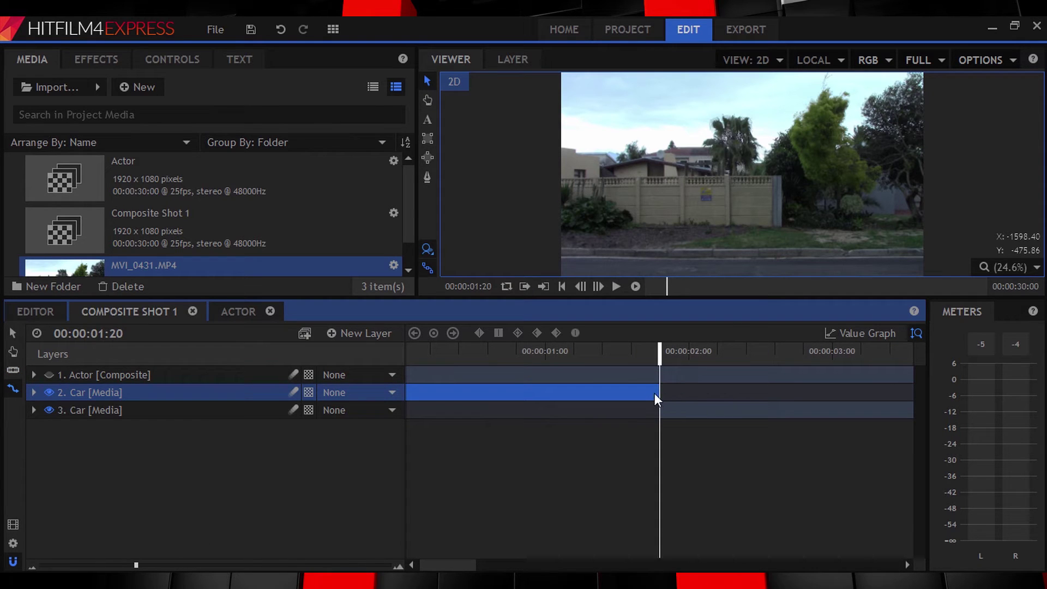
left_click_drag(661, 392, 504, 393)
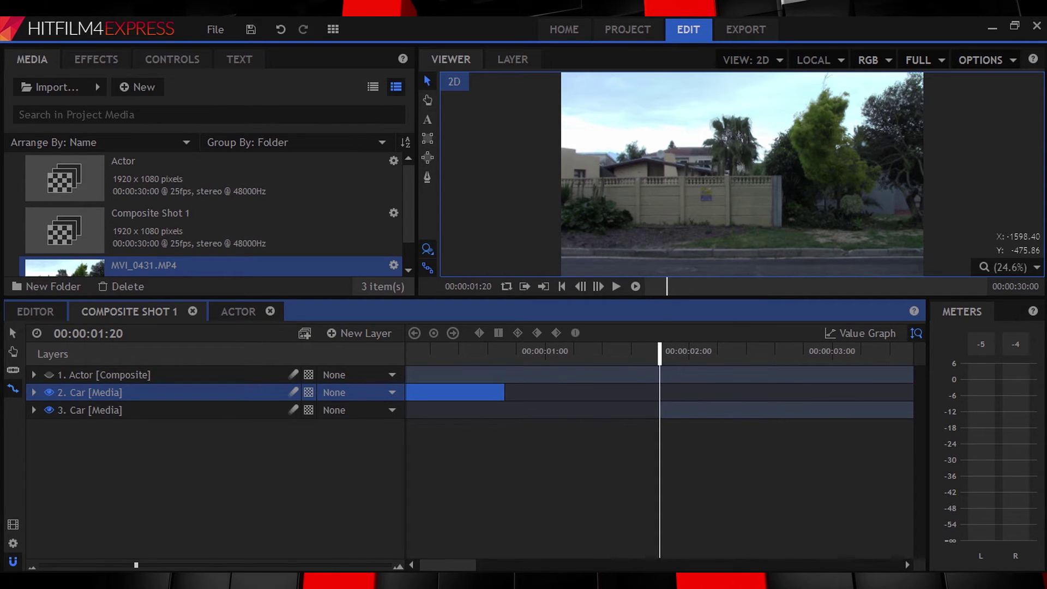
left_click(415, 352)
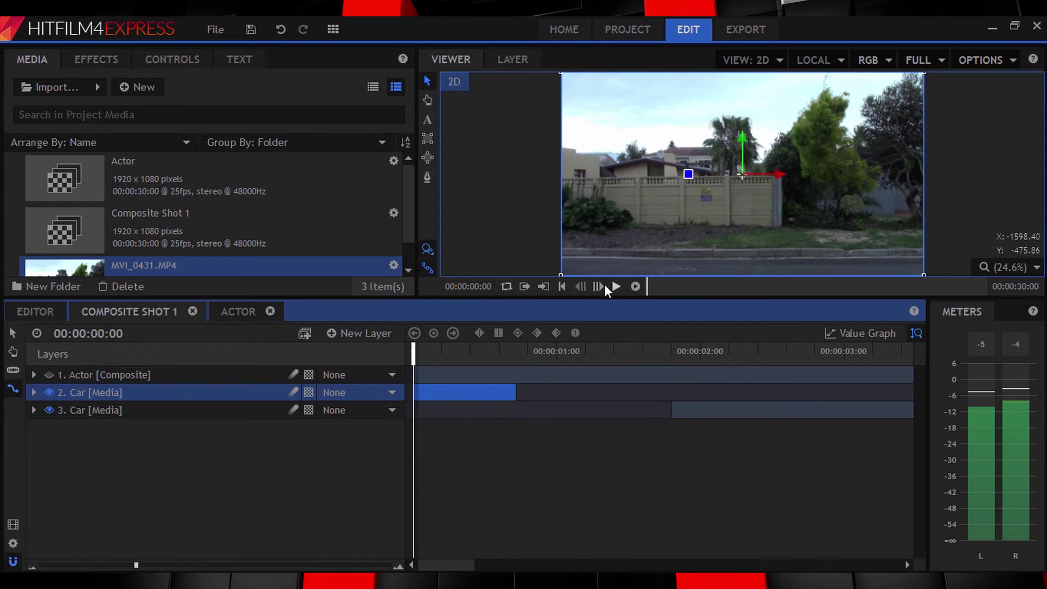
left_click(598, 286)
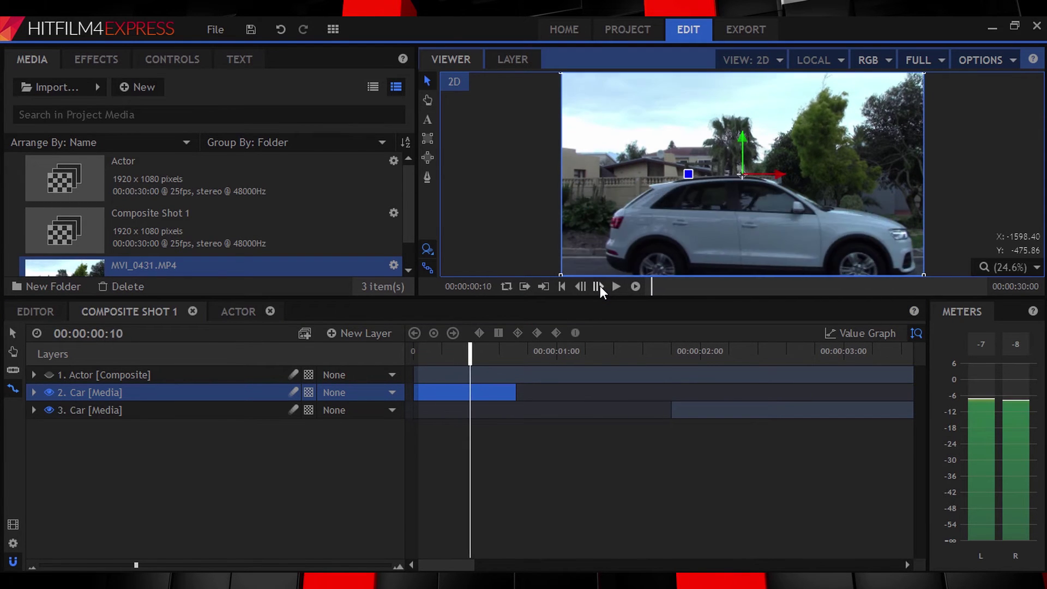
left_click(599, 286)
left_click(598, 286)
left_click(598, 286)
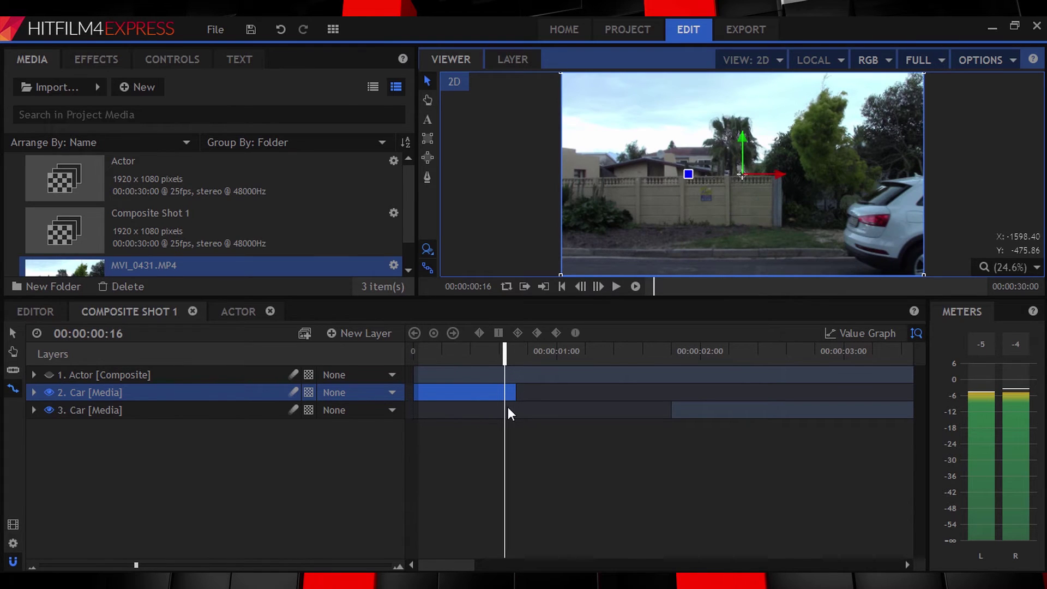
left_click_drag(516, 393, 511, 394)
left_click_drag(452, 353, 413, 355)
left_click(635, 286)
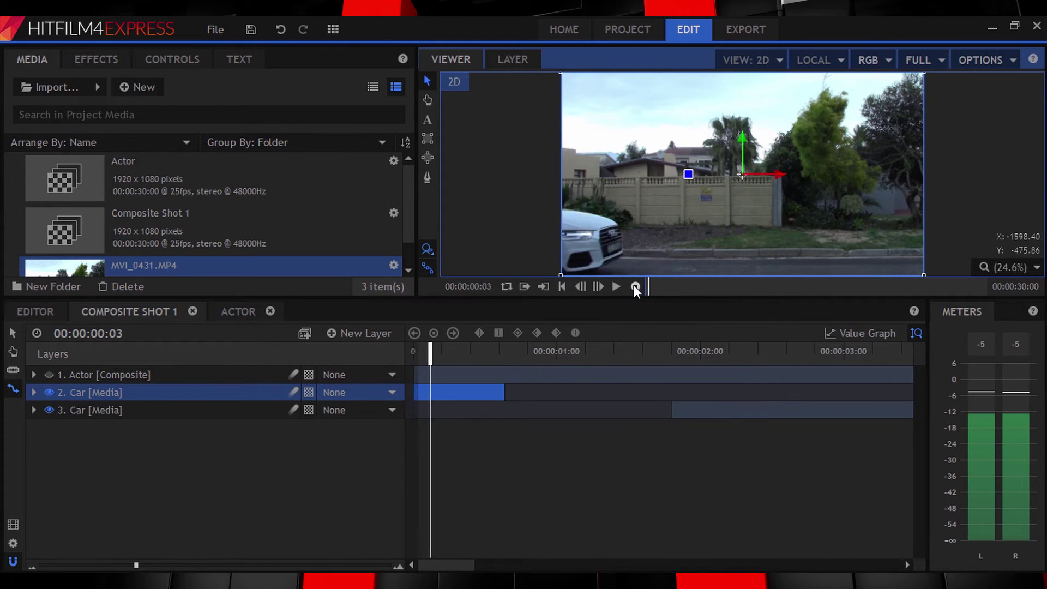
Step: Add a New Grade layer and place it beneath the Actor layer
left_click(641, 285)
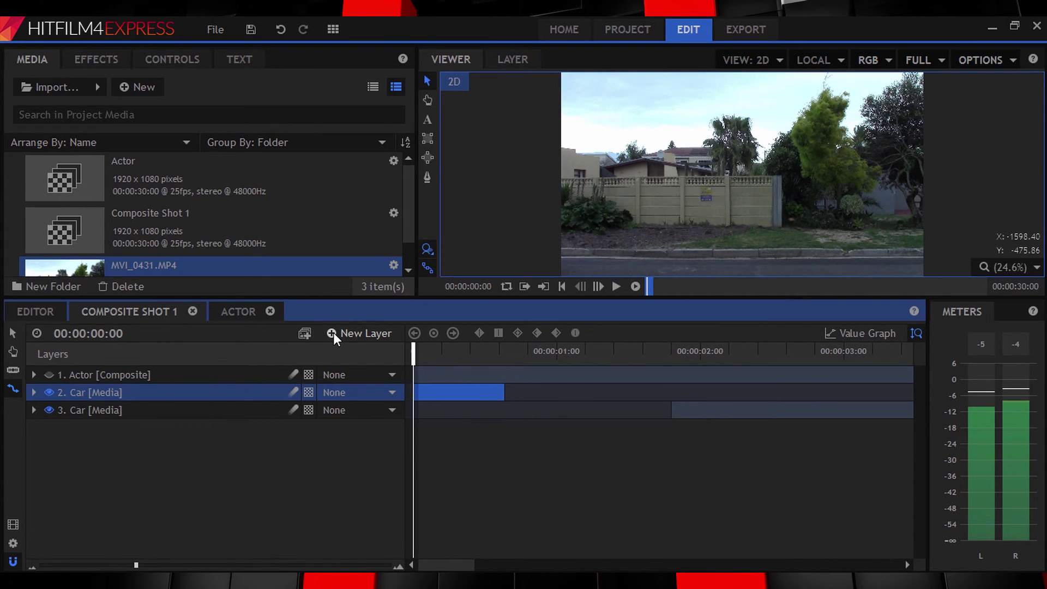
left_click(332, 332)
left_click(362, 397)
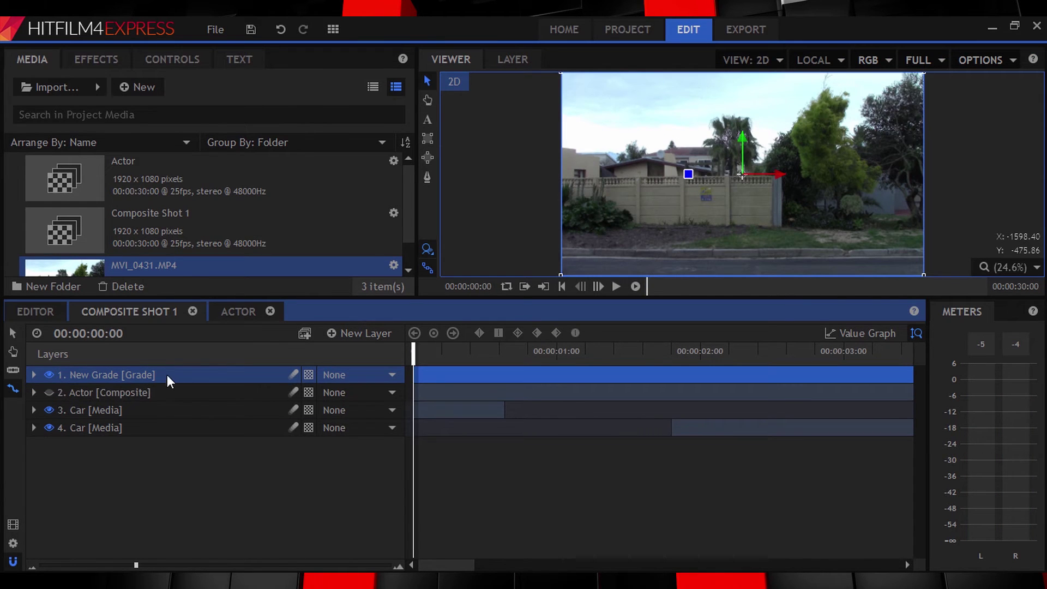
left_click_drag(166, 375, 170, 402)
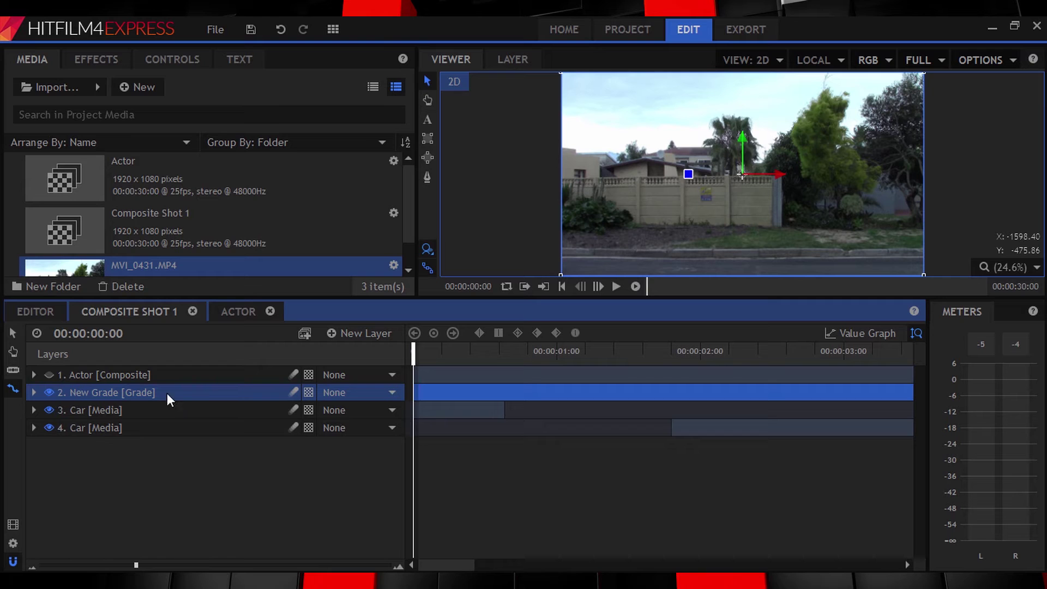
Step: Slide the later Car clip left so it starts where the first Car clip ends
left_click(715, 430)
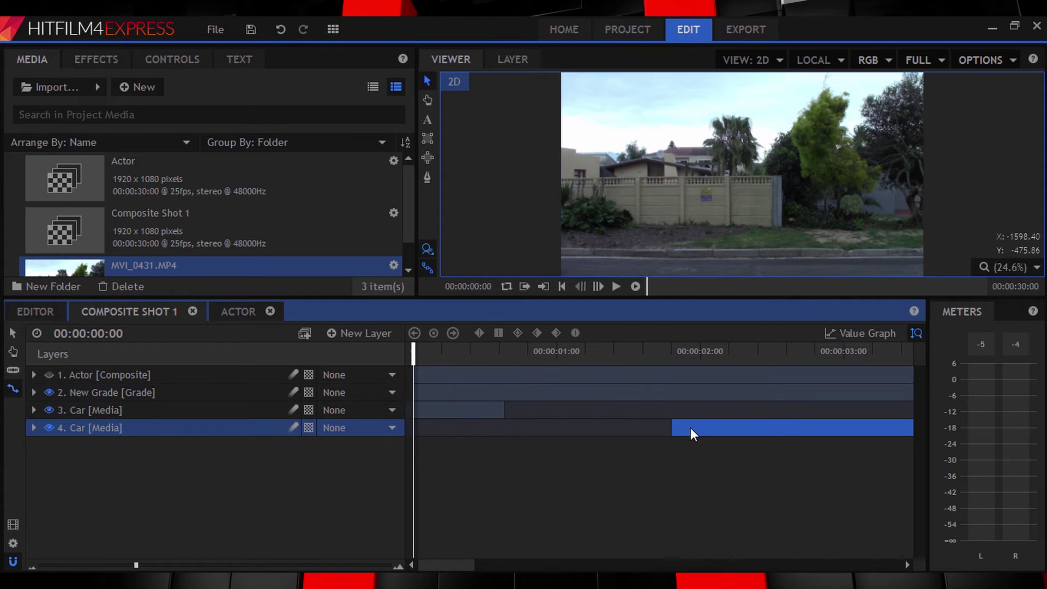
left_click(13, 332)
left_click_drag(696, 429, 529, 440)
left_click(123, 410)
left_click(123, 392)
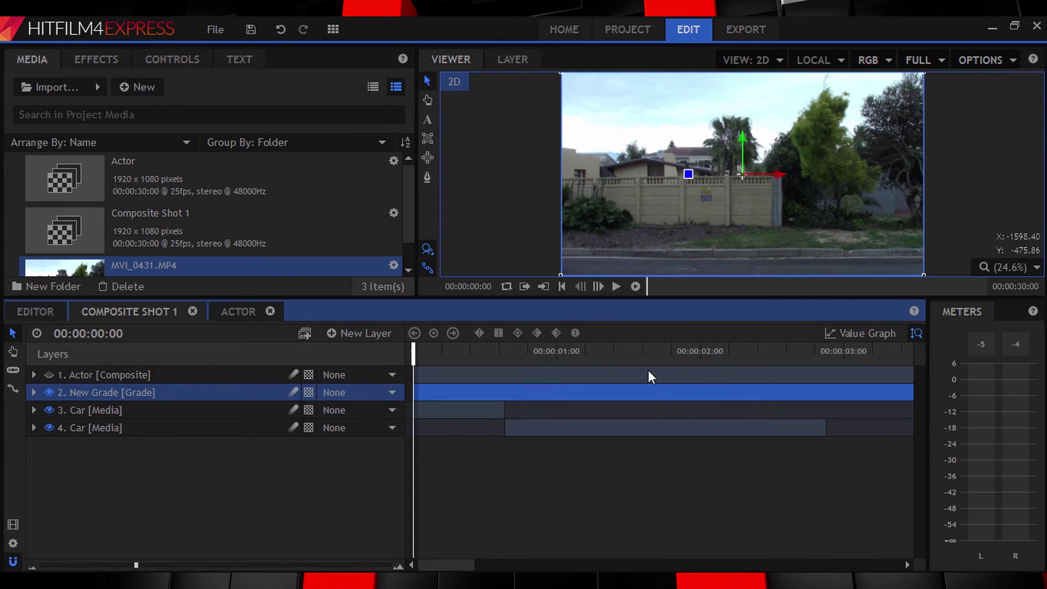
left_click(597, 286)
left_click(581, 287)
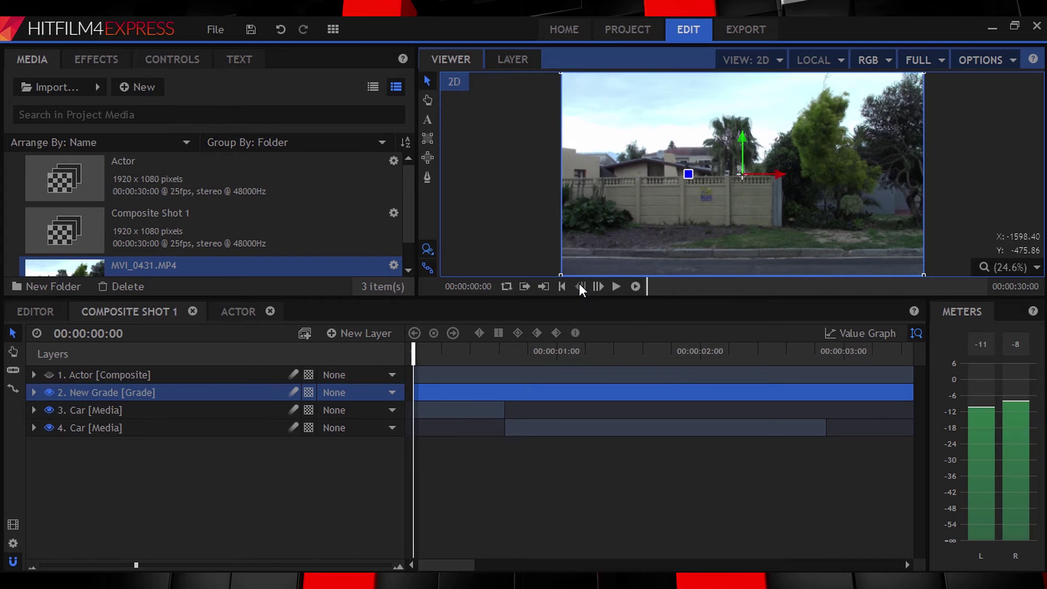
left_click(429, 175)
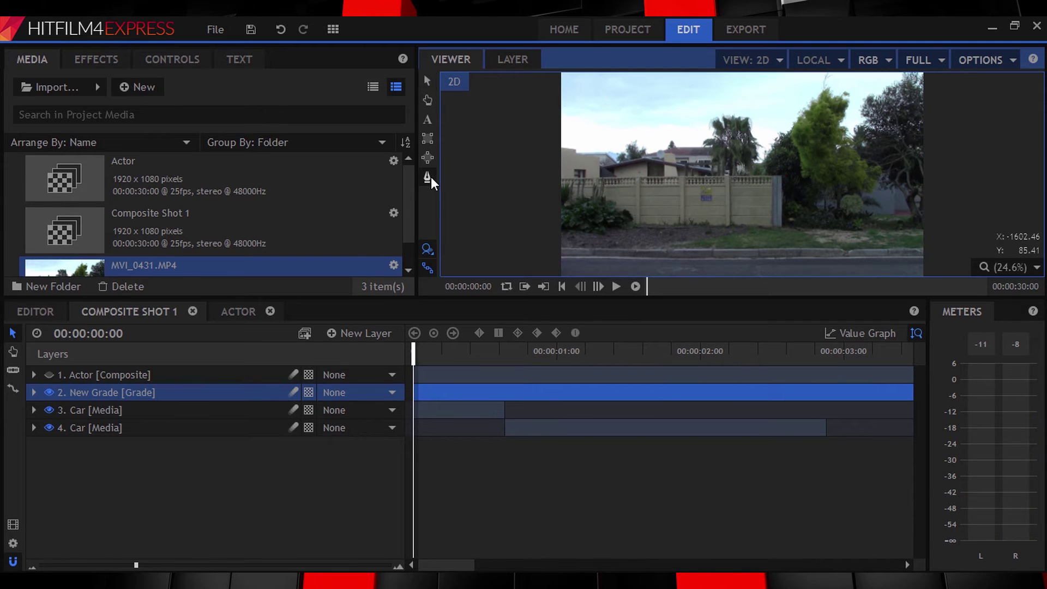
Step: Draw a closed mask around the car's front on the New Grade layer
left_click(597, 286)
left_click(534, 168)
left_click(599, 184)
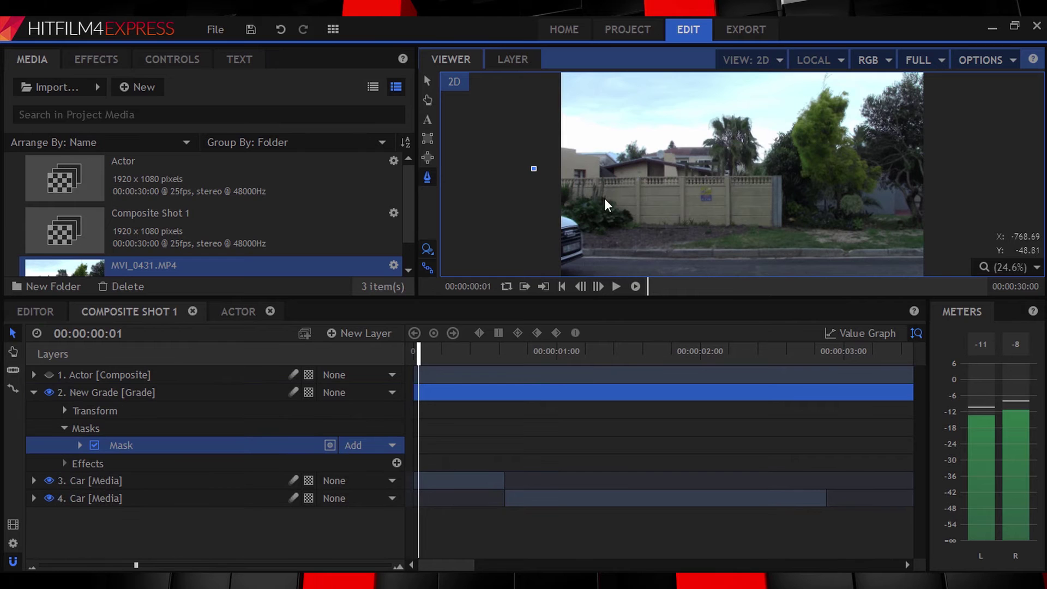
left_click(608, 237)
left_click(592, 263)
left_click(563, 274)
left_click(526, 261)
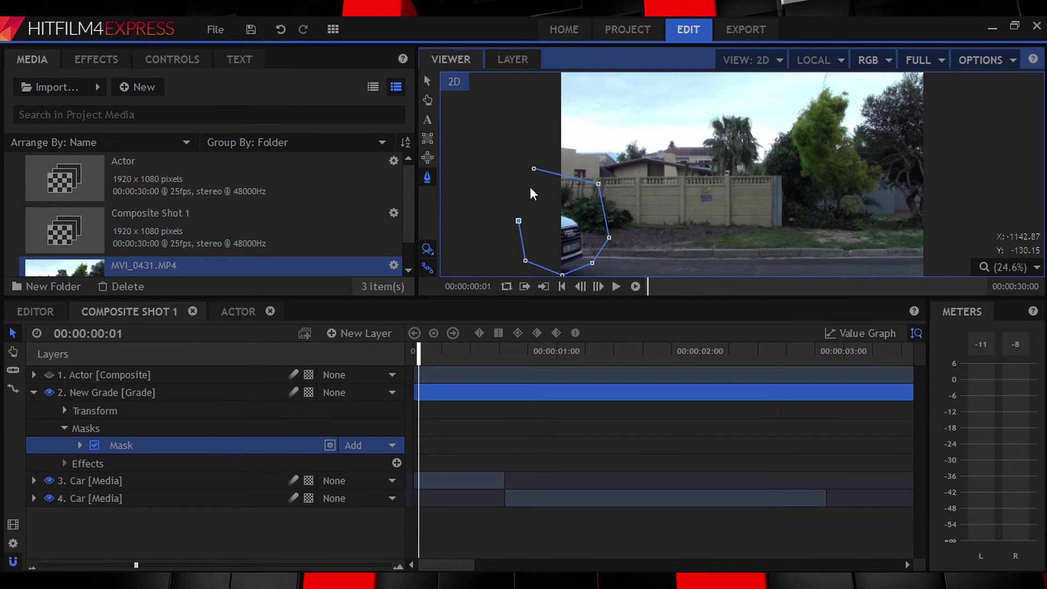
left_click(518, 221)
left_click(535, 169)
left_click(173, 59)
Step: Turn on keyframing for the mask's path and position
left_click(28, 149)
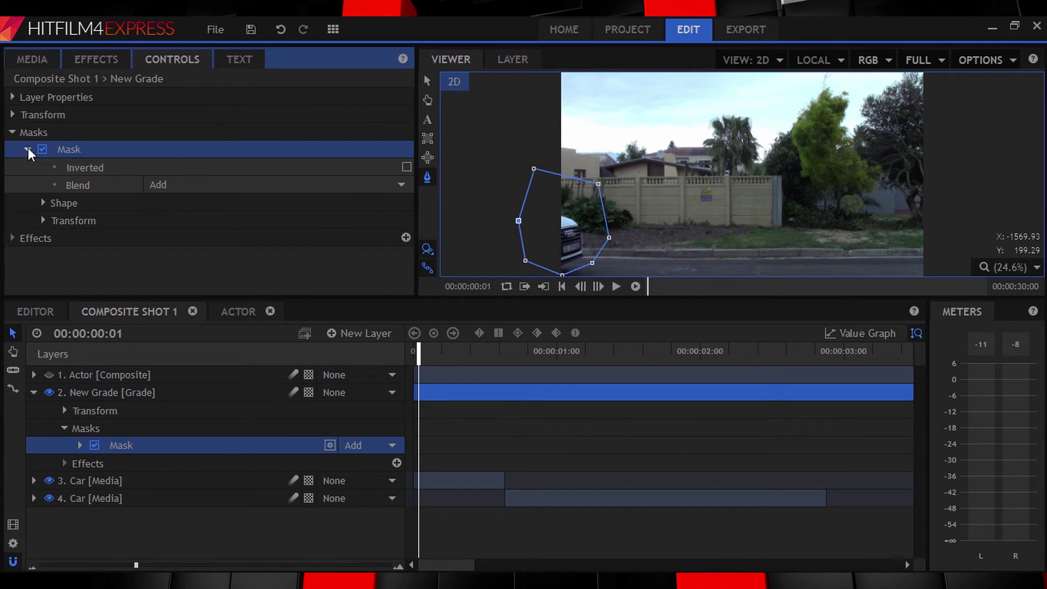
left_click(44, 221)
scroll(144, 233, "down", 3)
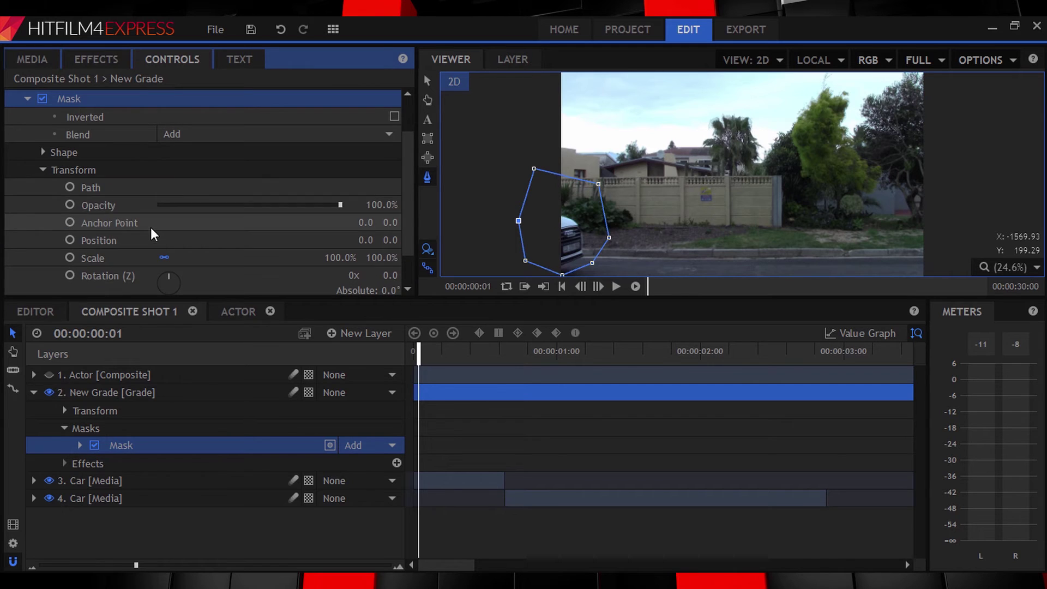
left_click(69, 187)
left_click(70, 240)
left_click(34, 392)
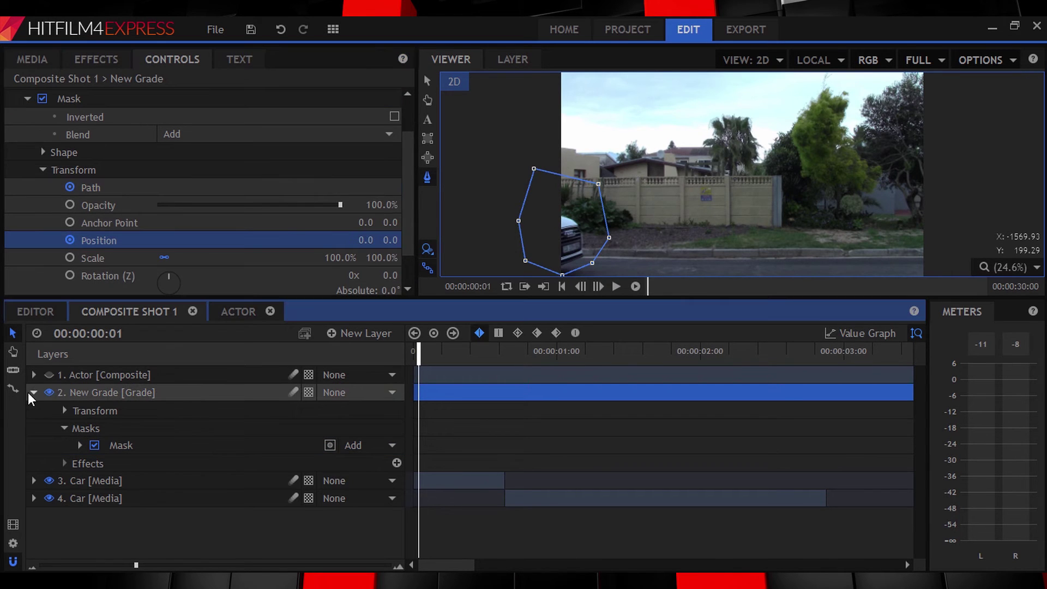
Step: Over the next frames, stretch and reposition the mask to keep covering the car
left_click(598, 286)
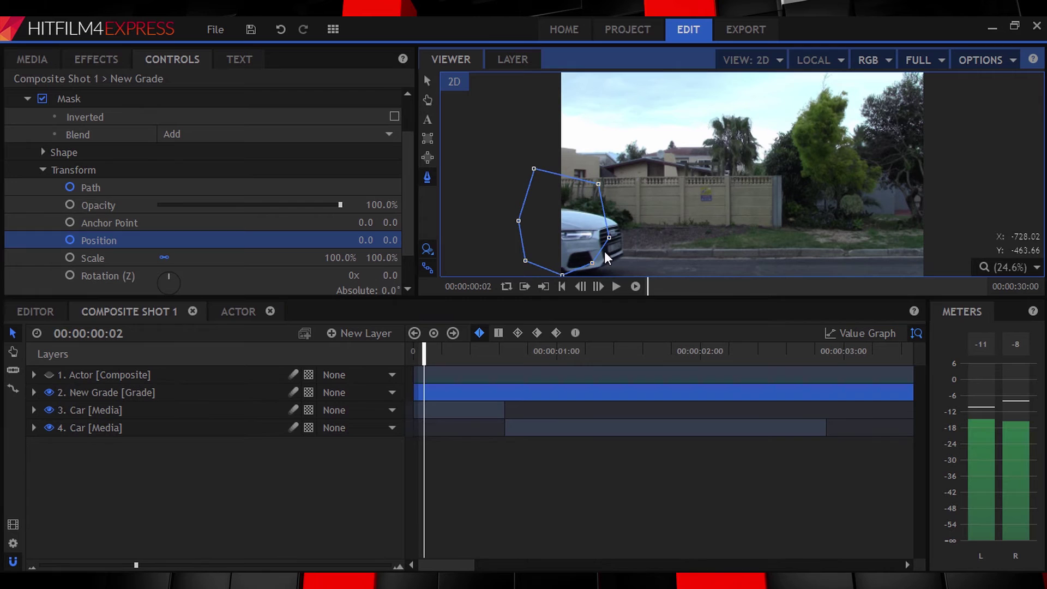
left_click_drag(610, 239, 636, 258)
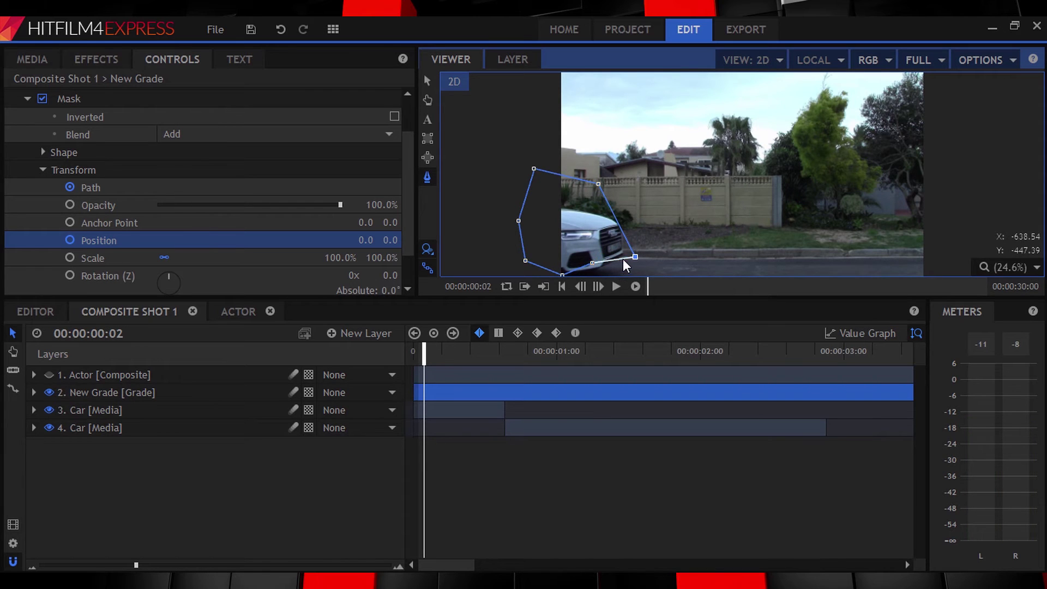
key("Right")
left_click(428, 81)
key("Right")
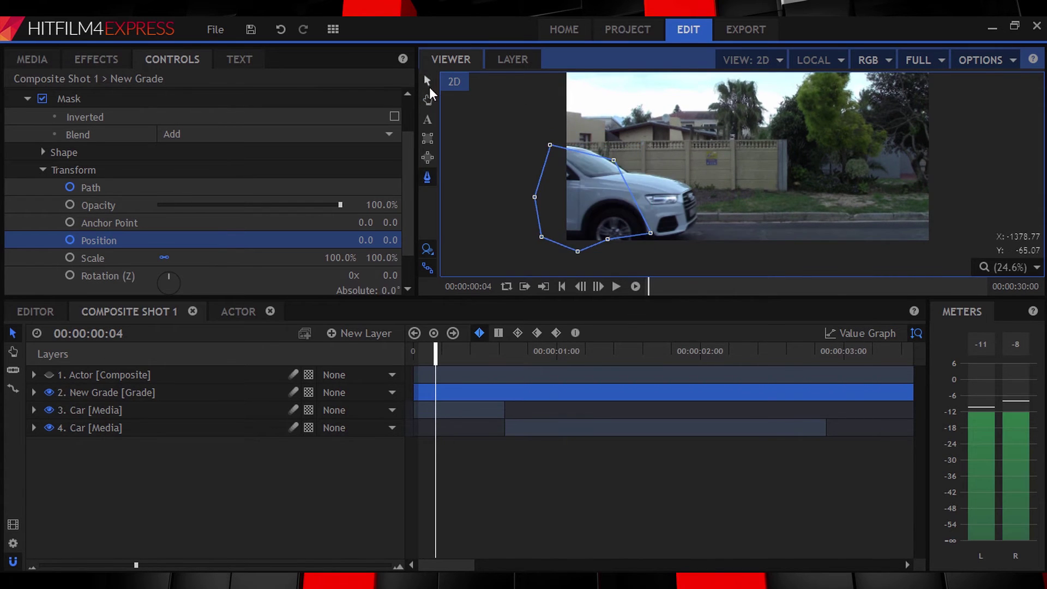
left_click_drag(475, 232, 548, 206)
left_click_drag(607, 236, 503, 236)
left_click_drag(616, 147, 546, 129)
Step: Move the mask right with the car to frame 9, fit its left points, and play back
left_click(598, 286)
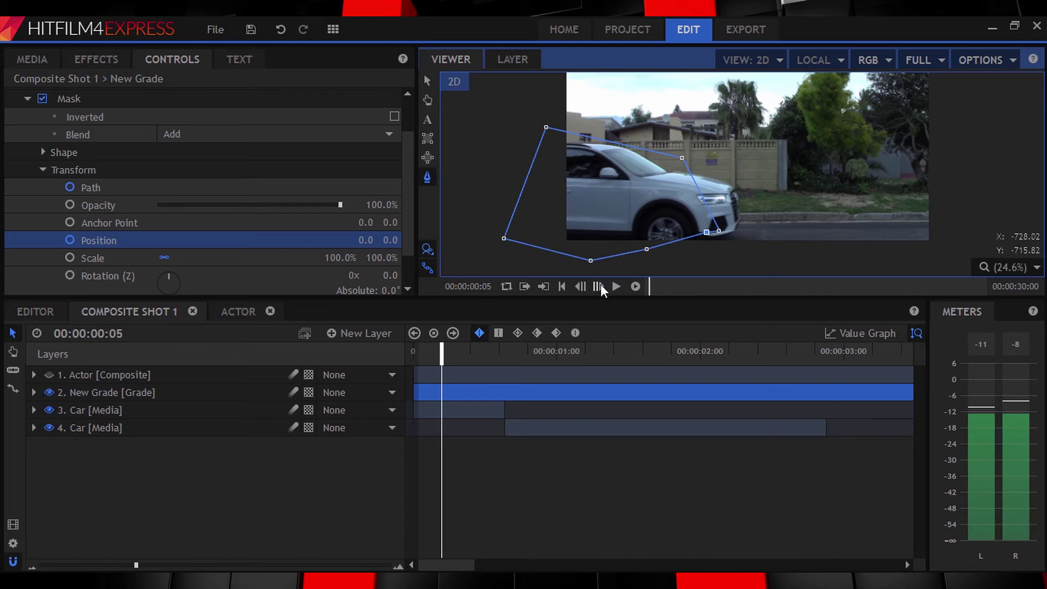
left_click(665, 179)
key("Right")
key("Right")
mouse_move(655, 185)
left_mouse_down()
mouse_move(762, 201)
mouse_move(796, 191)
left_mouse_up()
key("m")
left_click(598, 287)
left_click(598, 287)
left_click_drag(725, 241, 600, 241)
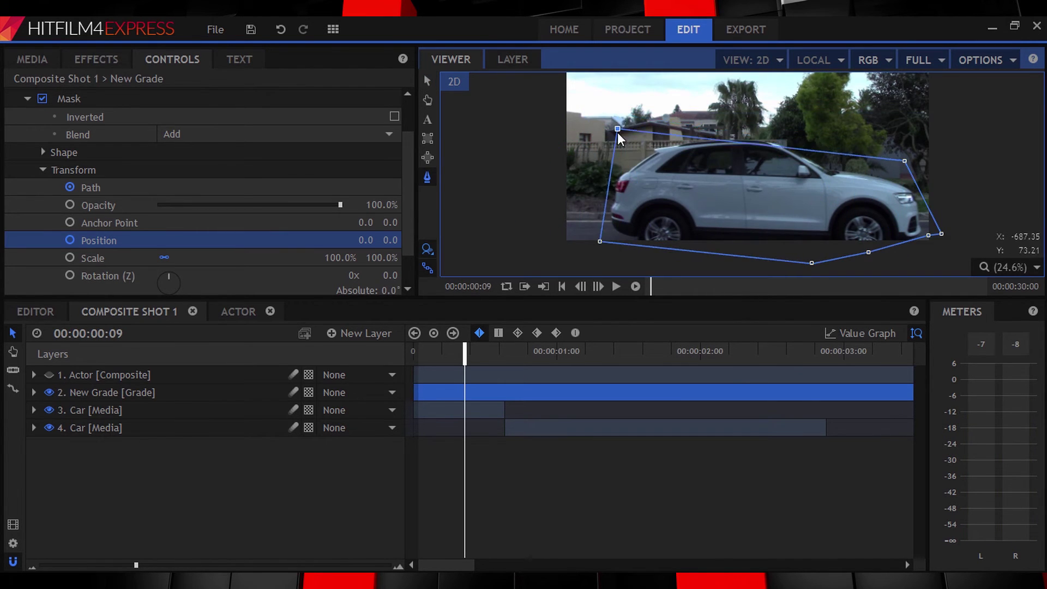
left_click_drag(617, 132, 626, 116)
key("v")
key("space")
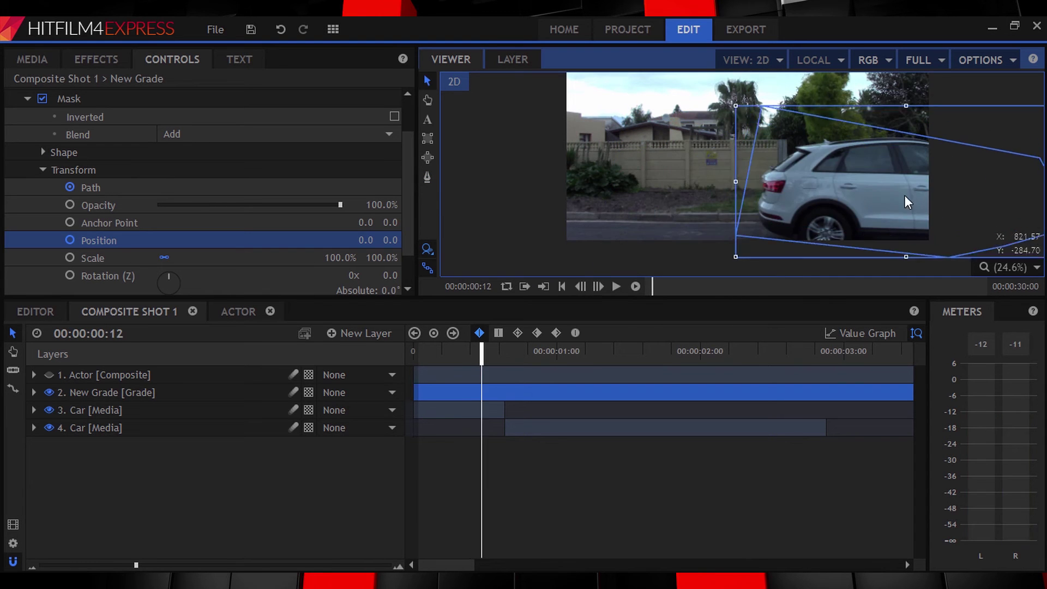
Step: Set the mask's Feather Strength to 35px under Mask > Shape, then collapse the Mask group
left_click(414, 333)
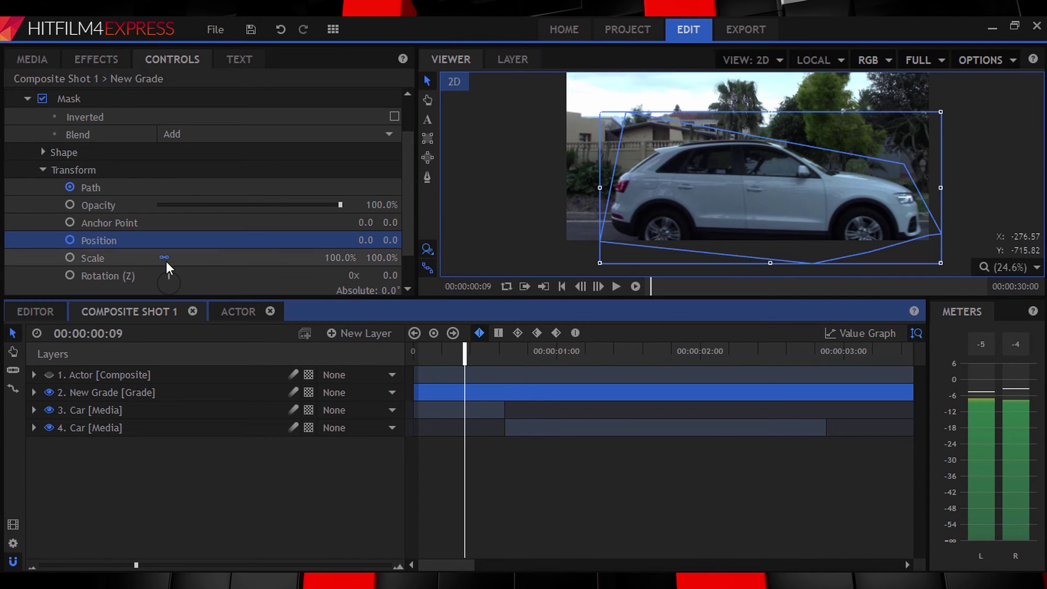
left_click(41, 152)
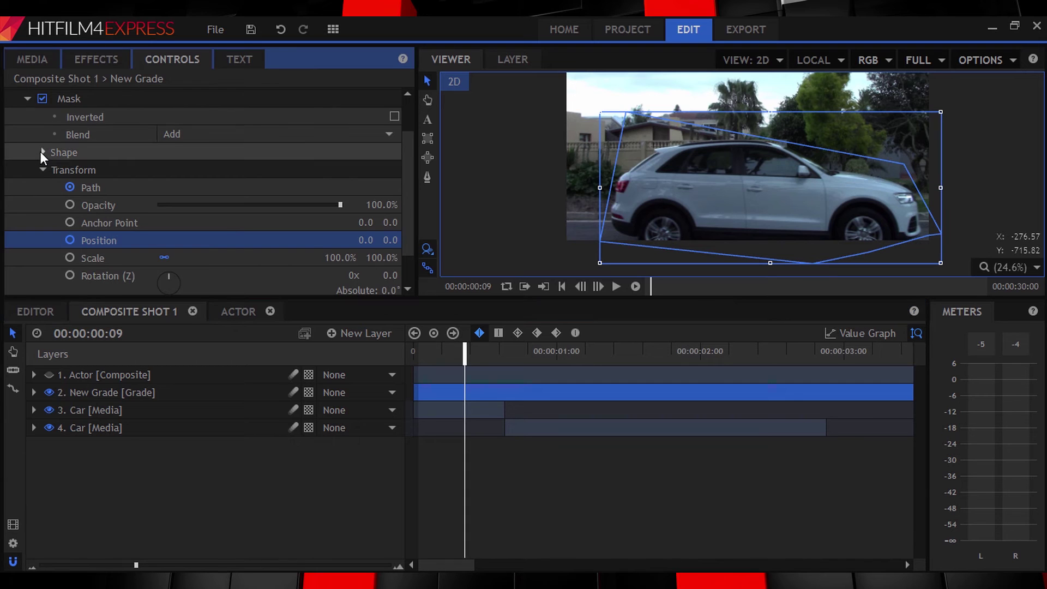
left_click(372, 205)
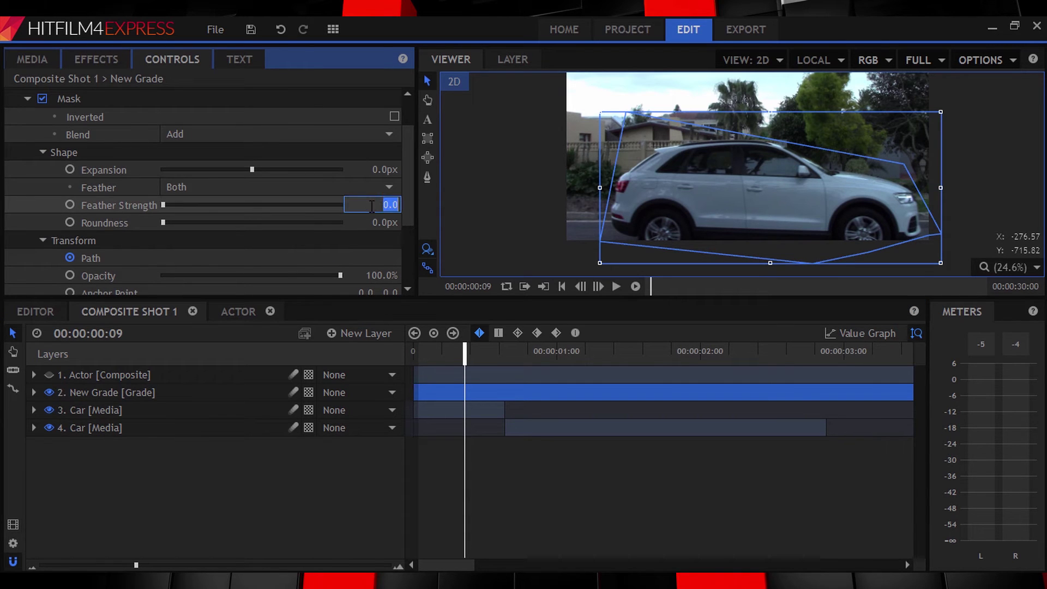
type("35")
key("Return")
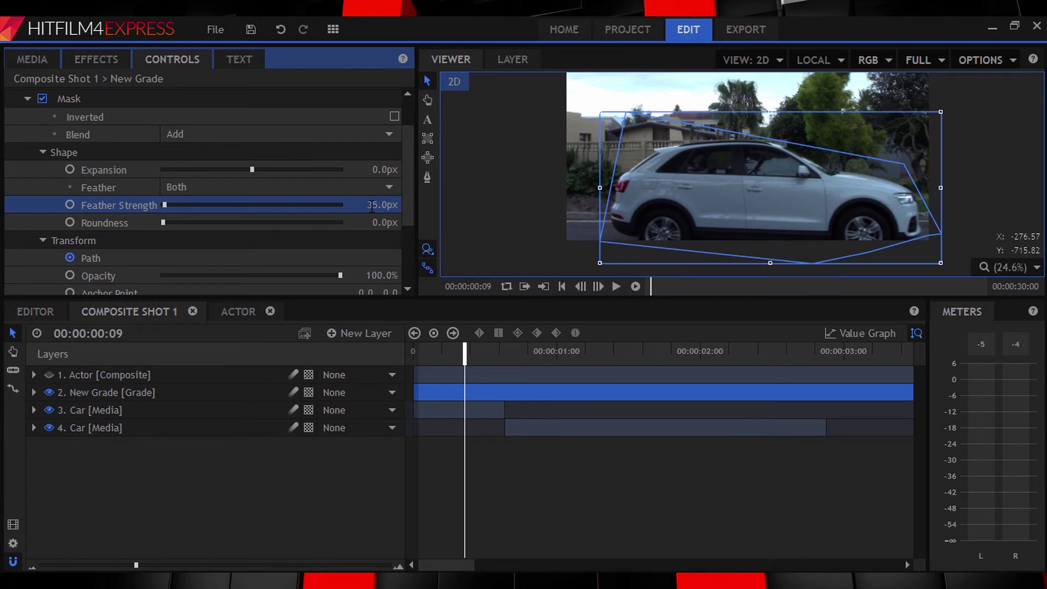
left_click(27, 100)
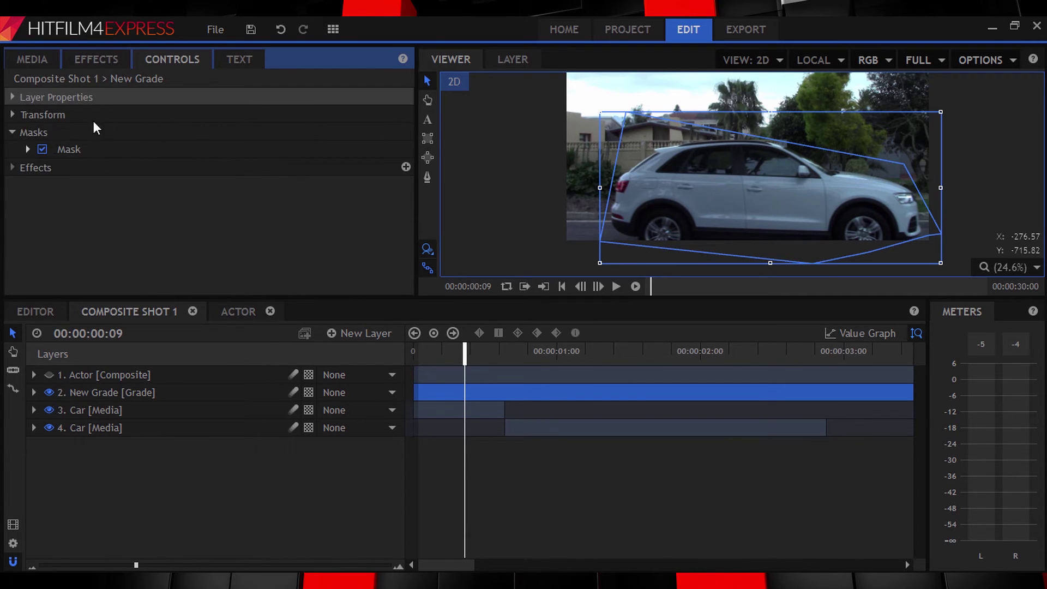
Step: Apply the Motion Blur effect to the New Grade layer
left_click(120, 404)
left_click(112, 397)
left_click(96, 58)
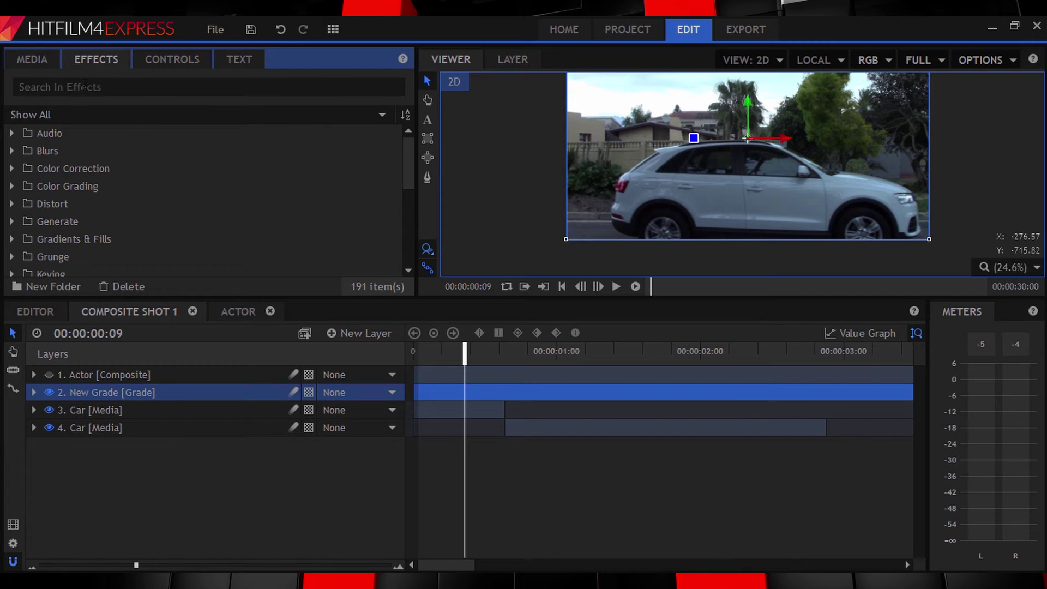
left_click(83, 87)
type("motion")
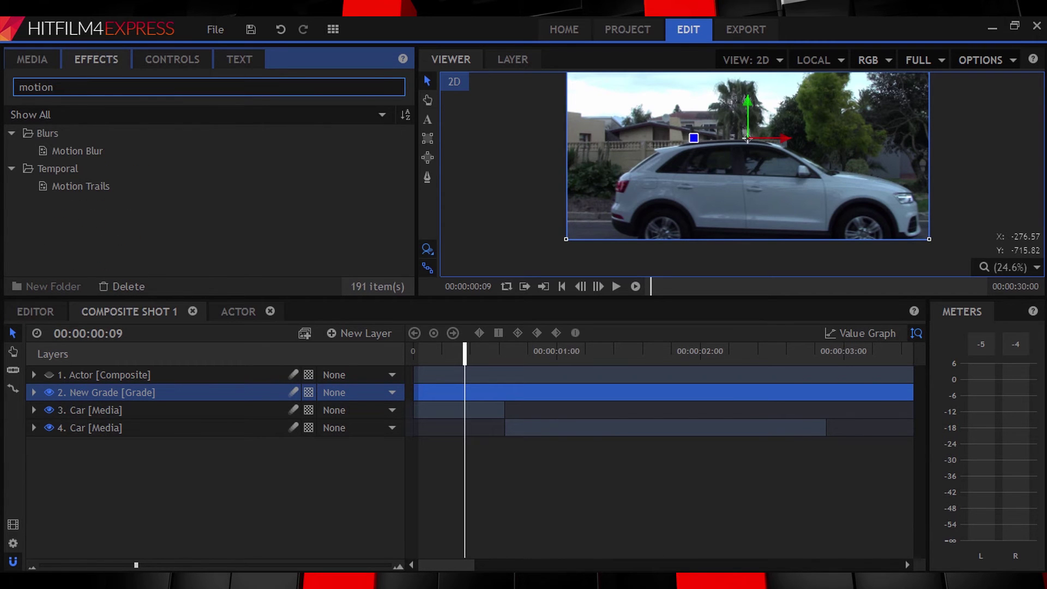
left_click_drag(71, 152, 77, 393)
Step: Set the Motion Blur Optical Flow Window Size to 1
left_click(34, 393)
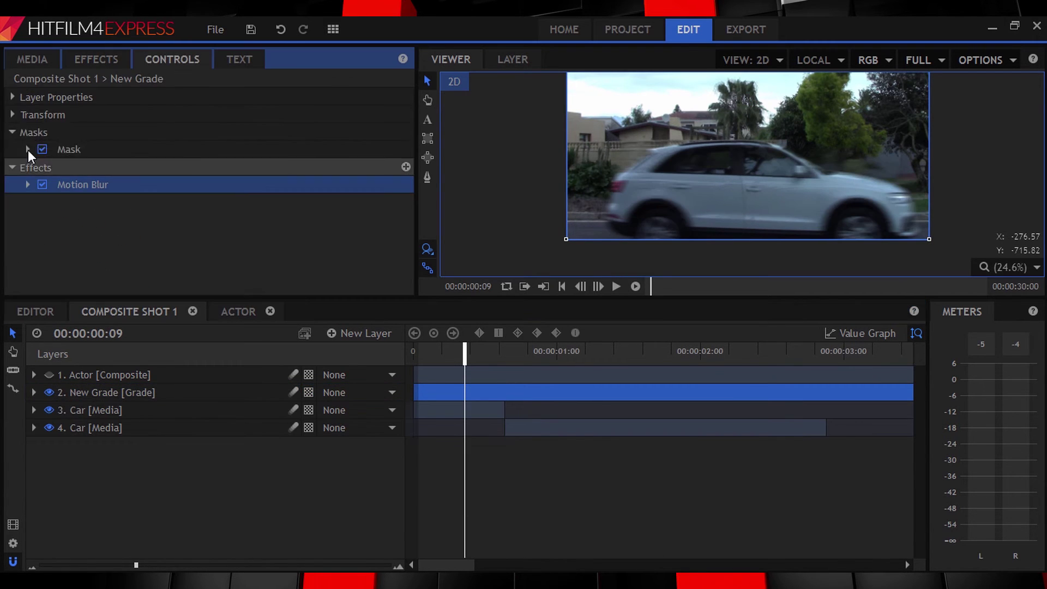
left_click(12, 132)
left_click(27, 167)
left_click(43, 203)
left_click(381, 220)
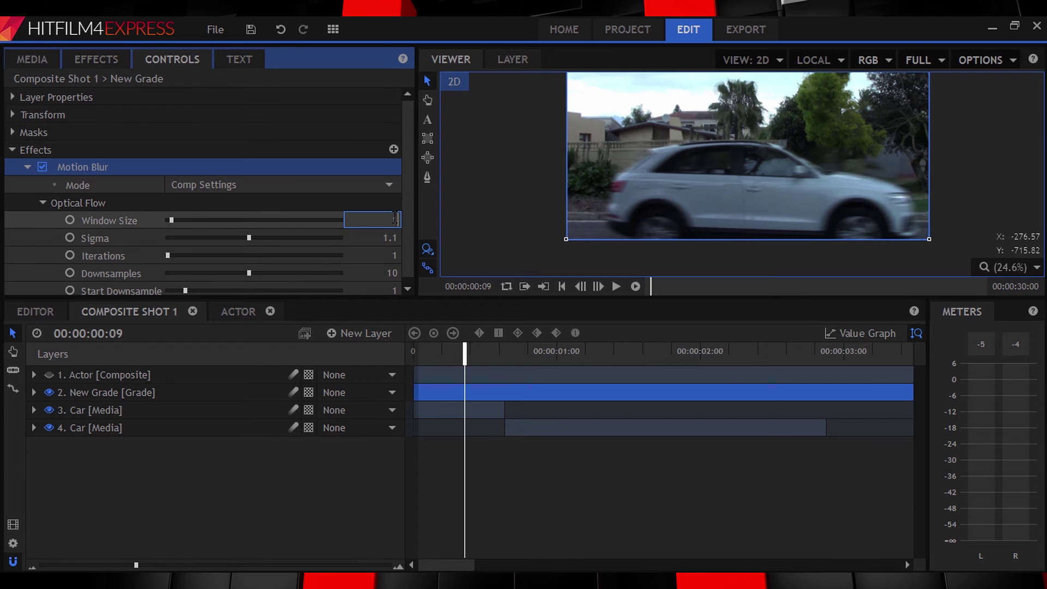
type("1")
key("Return")
left_click(384, 214)
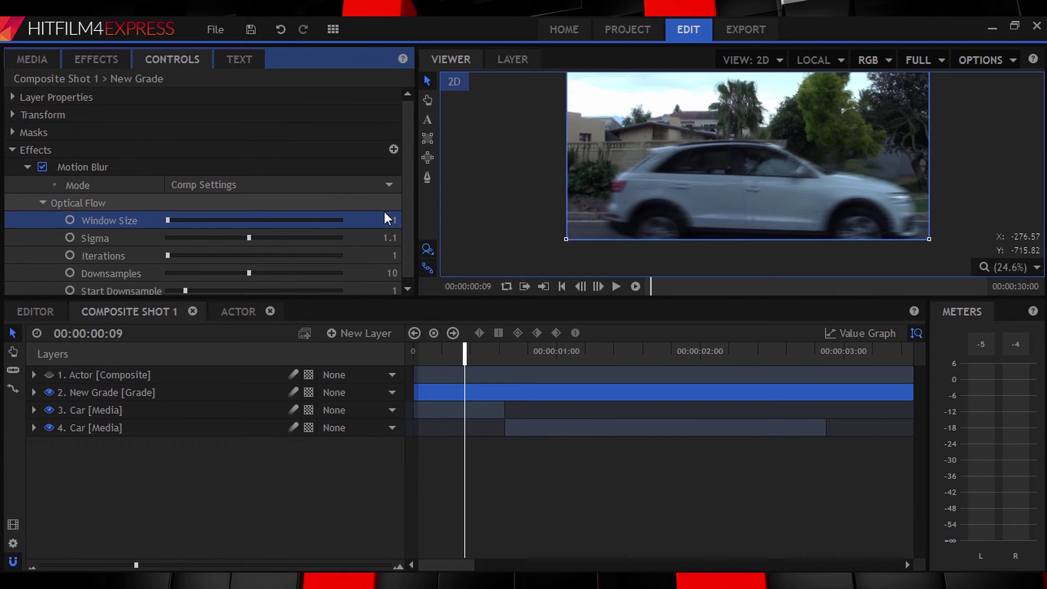
Step: Set the Motion Blur Sigma to 1.37 and Downsamples to 20
left_click(389, 239)
type("1")
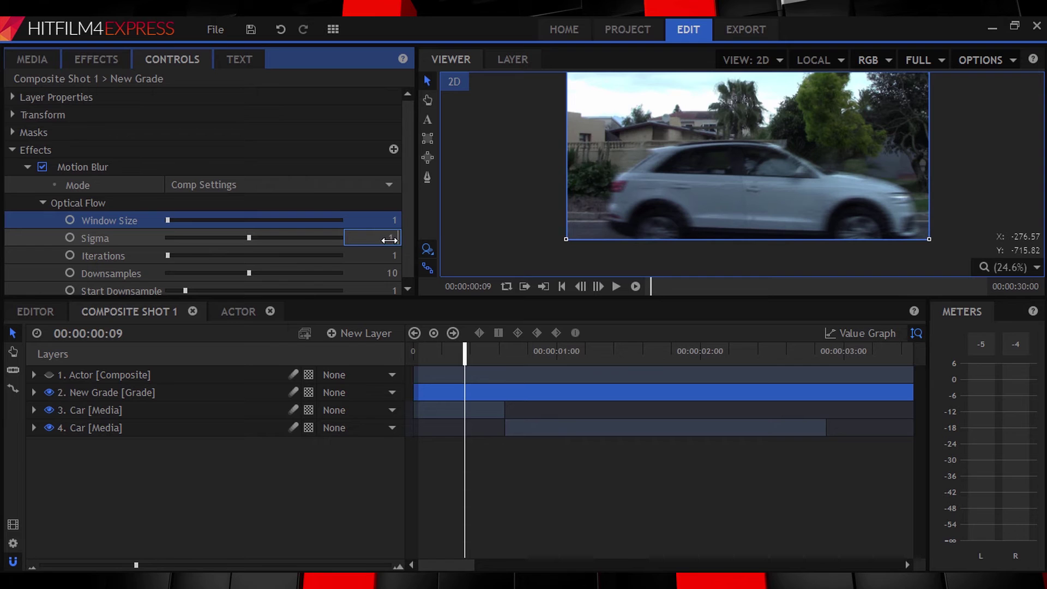
key("Return")
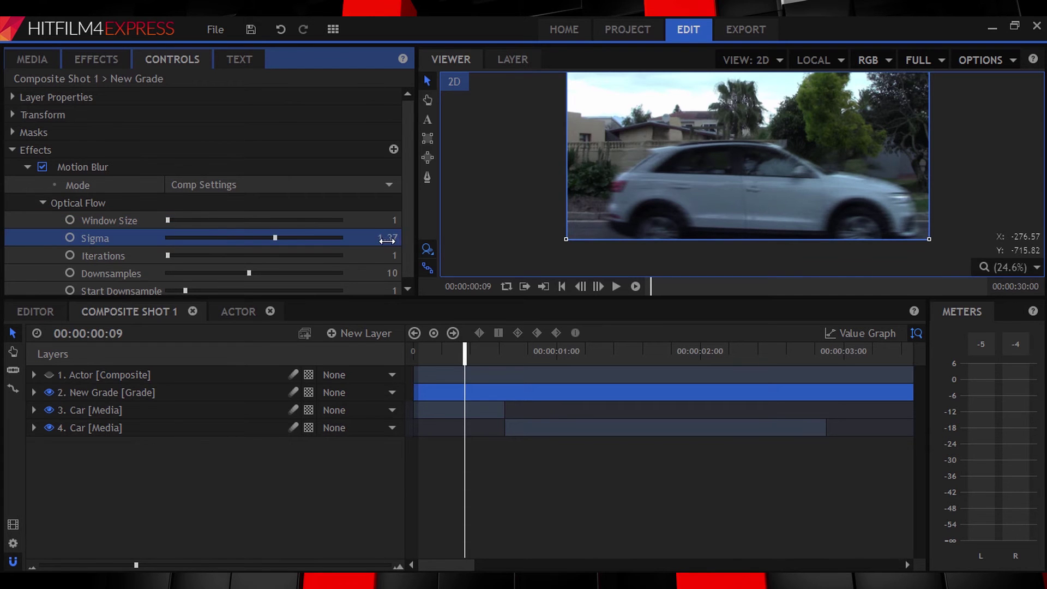
left_click(393, 272)
type("20")
key("Return")
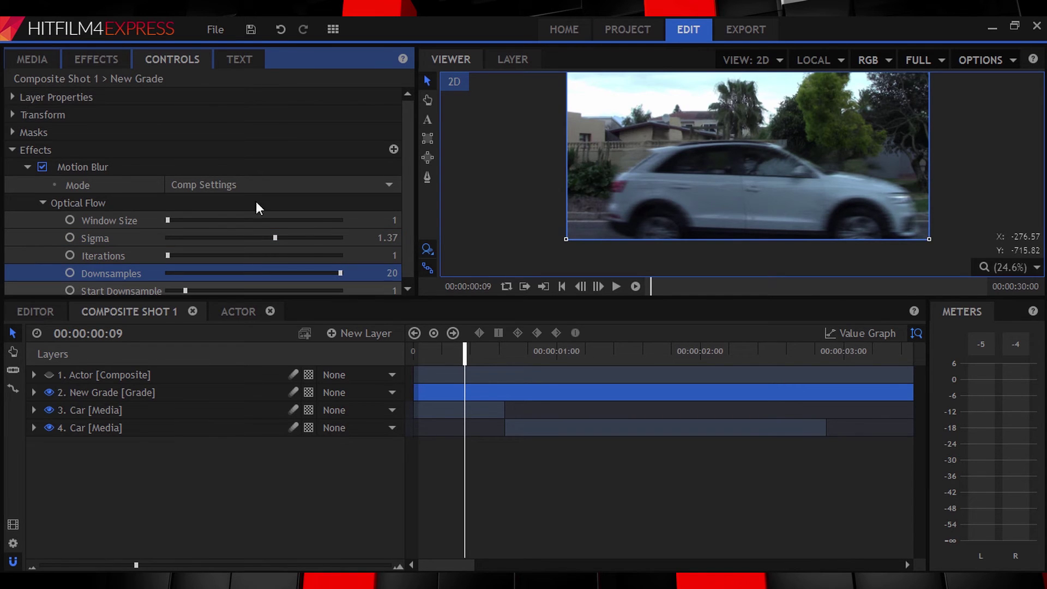
left_click(27, 167)
left_click(13, 150)
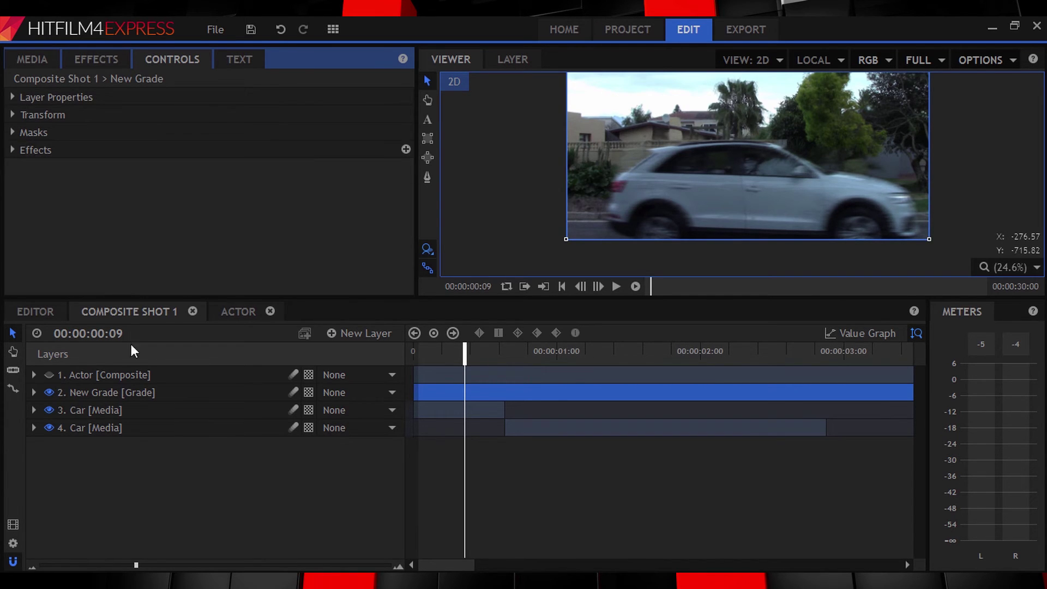
Step: Nest New Grade and both Car layers into a new composite shot named Car
left_click_drag(96, 456, 104, 394)
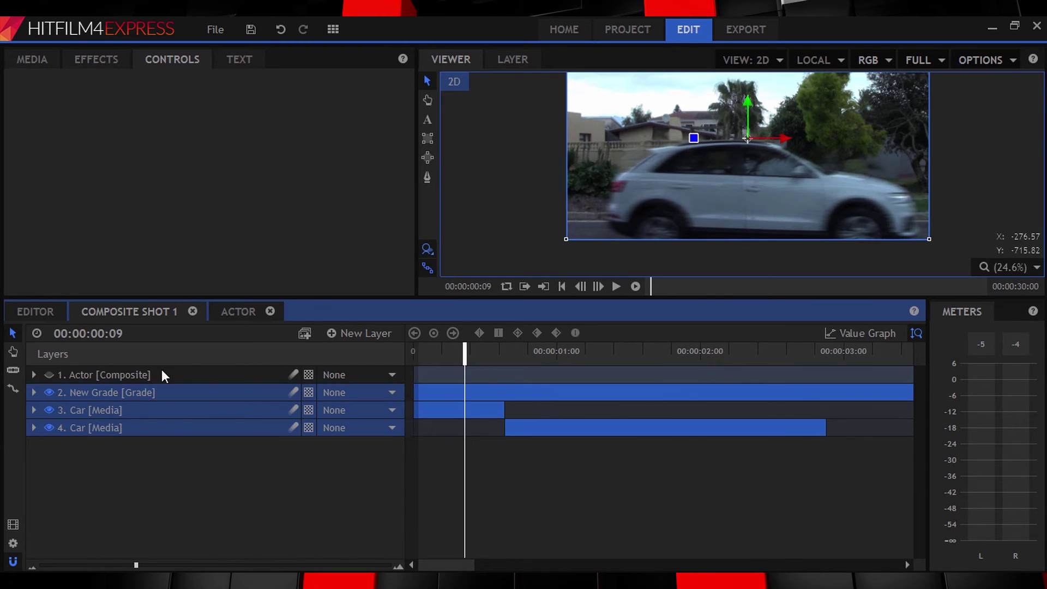
left_click(307, 332)
type("Car")
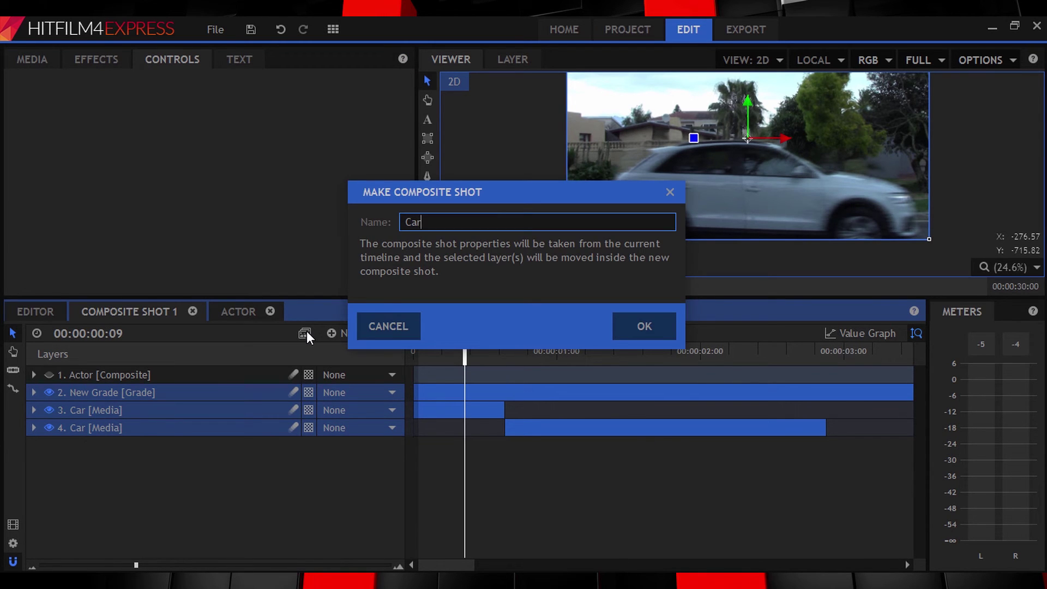
key("Return")
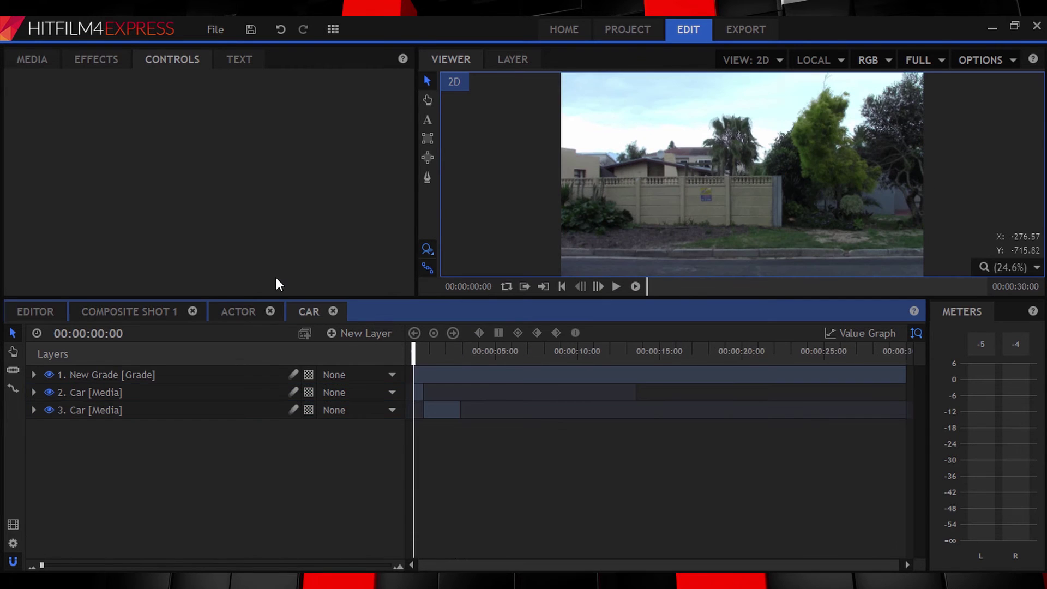
Step: Back in Composite Shot 1, show the Actor layer, go to 00:00:02:13 and select Actor
left_click(144, 305)
left_click(48, 375)
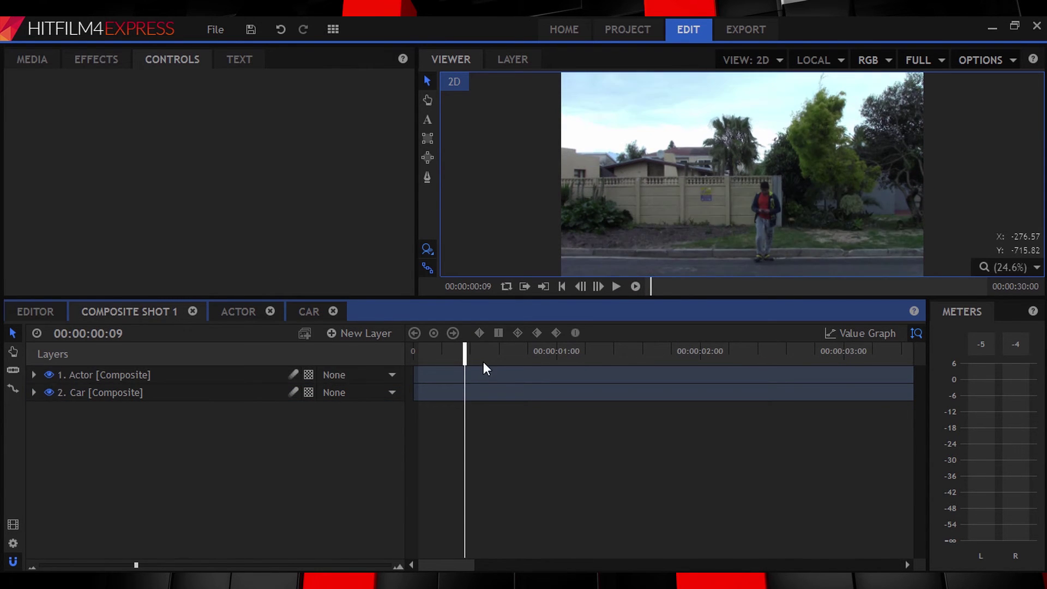
scroll(450, 359, "down", 3)
left_click_drag(473, 351, 500, 352)
left_click(582, 287)
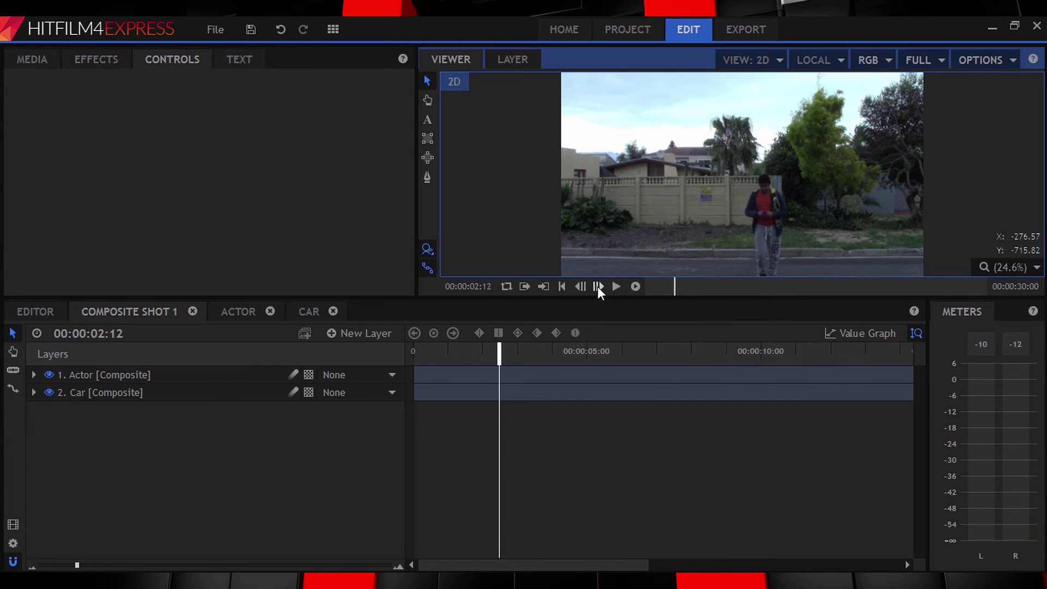
left_click(598, 286)
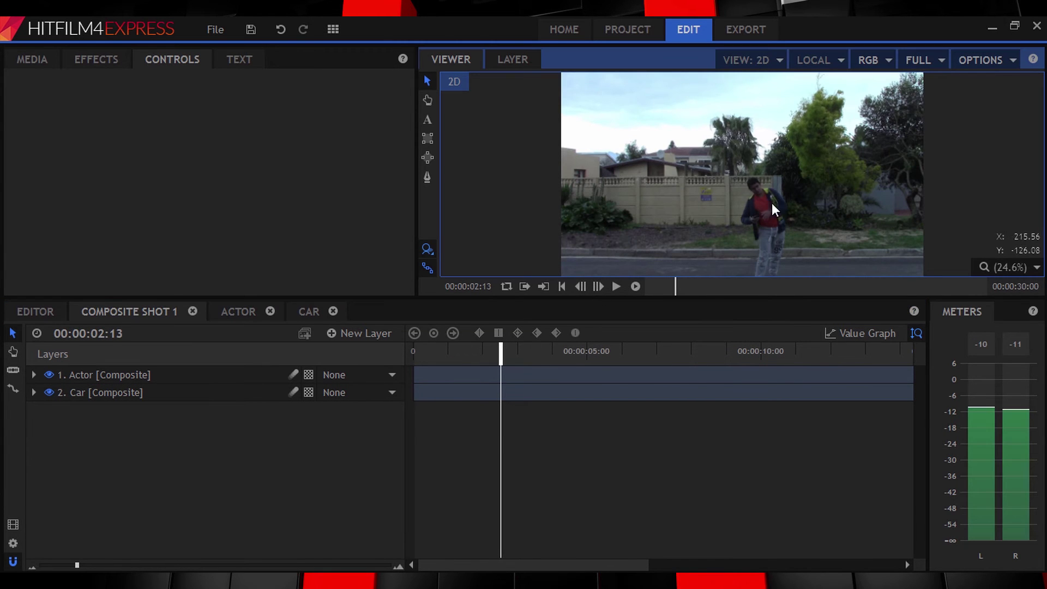
left_click(145, 371)
Step: Lower the Actor layer's opacity to 46%
left_click(12, 150)
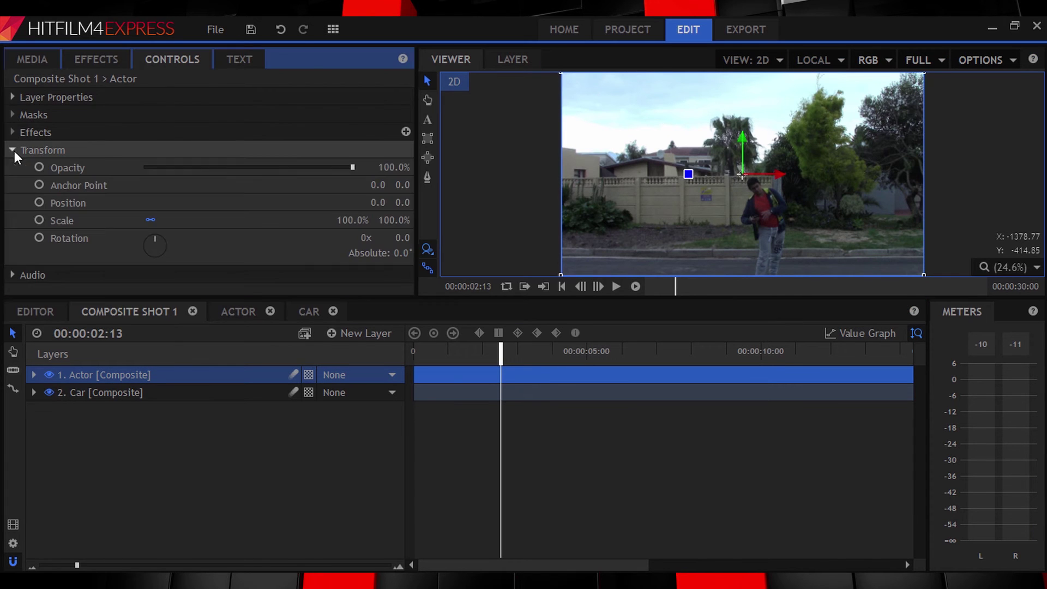
left_click(396, 167)
type("63")
key("Return")
type("33")
key("Return")
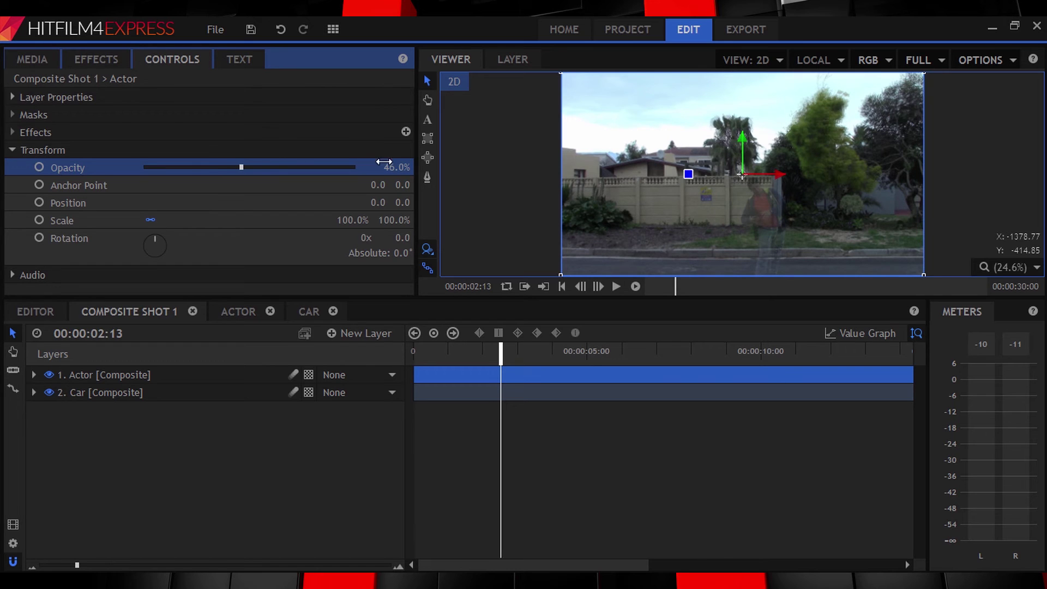
left_click(12, 150)
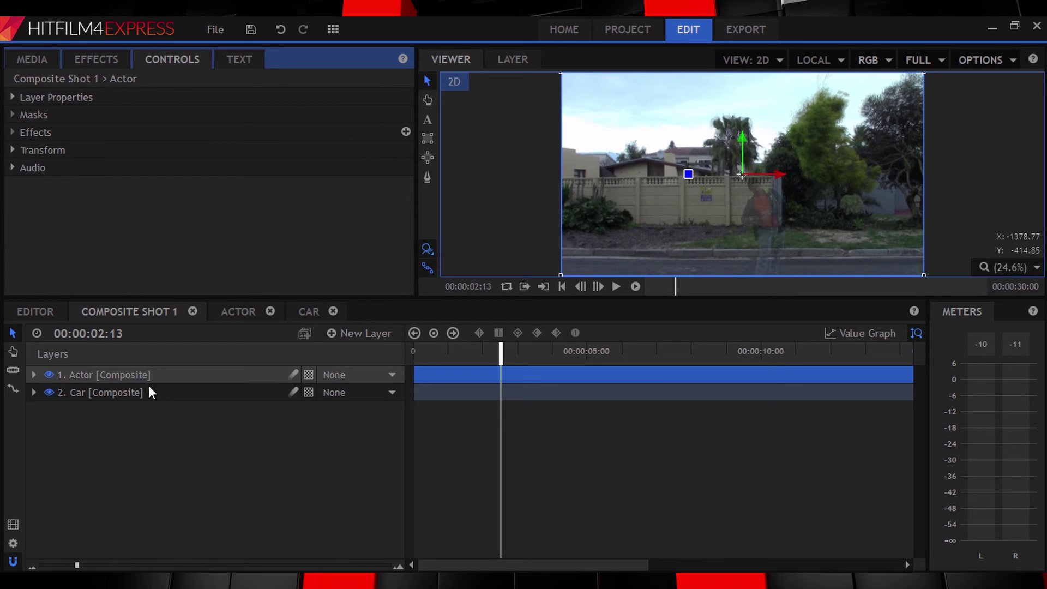
Step: Shift the Car composite layer later so it starts around 00:00:02:07
left_click(460, 391)
left_click_drag(460, 391, 550, 394)
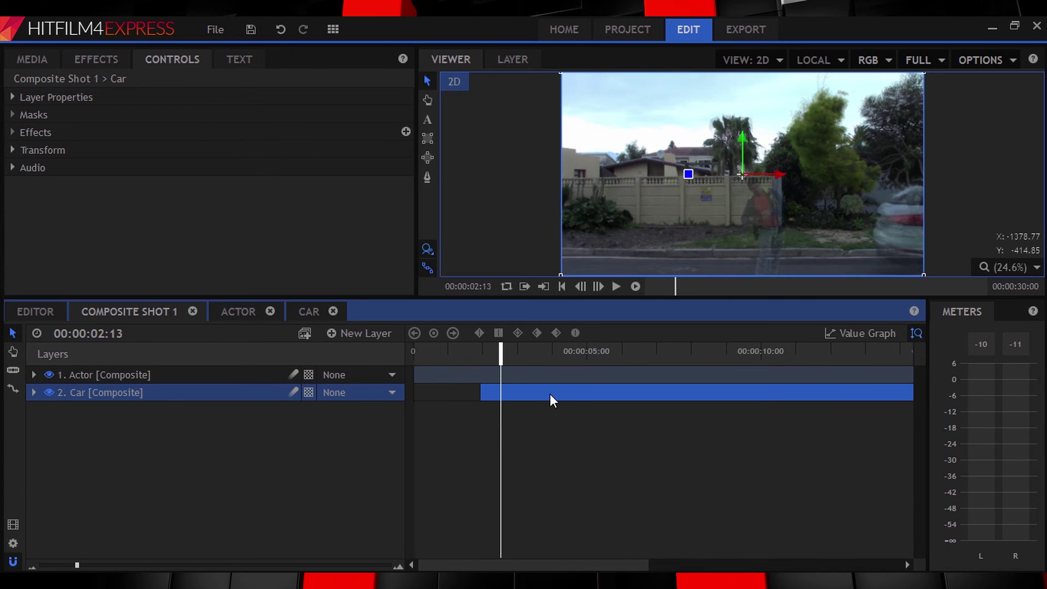
left_click_drag(77, 565, 118, 567)
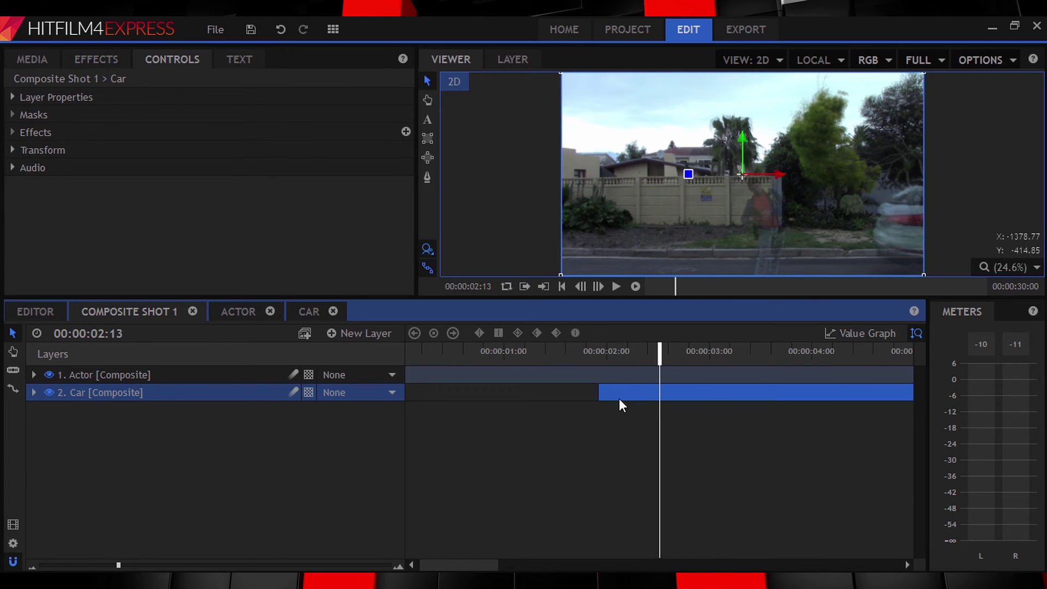
left_click_drag(617, 391, 671, 394)
scroll(674, 402, "up", 3)
key("ctrl+z")
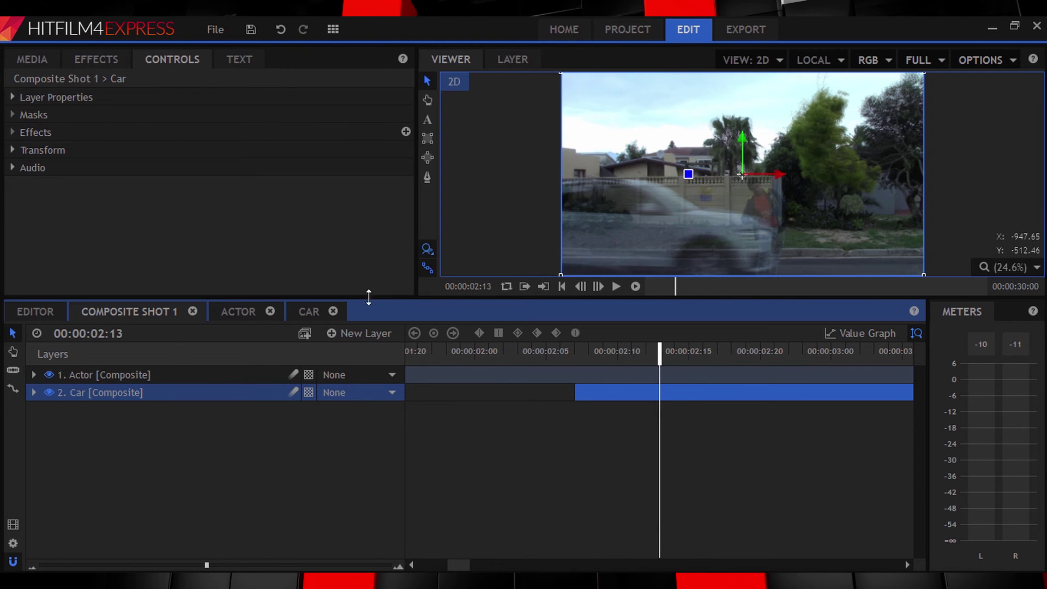
Step: Keyframe the Actor's position sliding right from 02:14 to X 1151.0 by 02:18
left_click(115, 378)
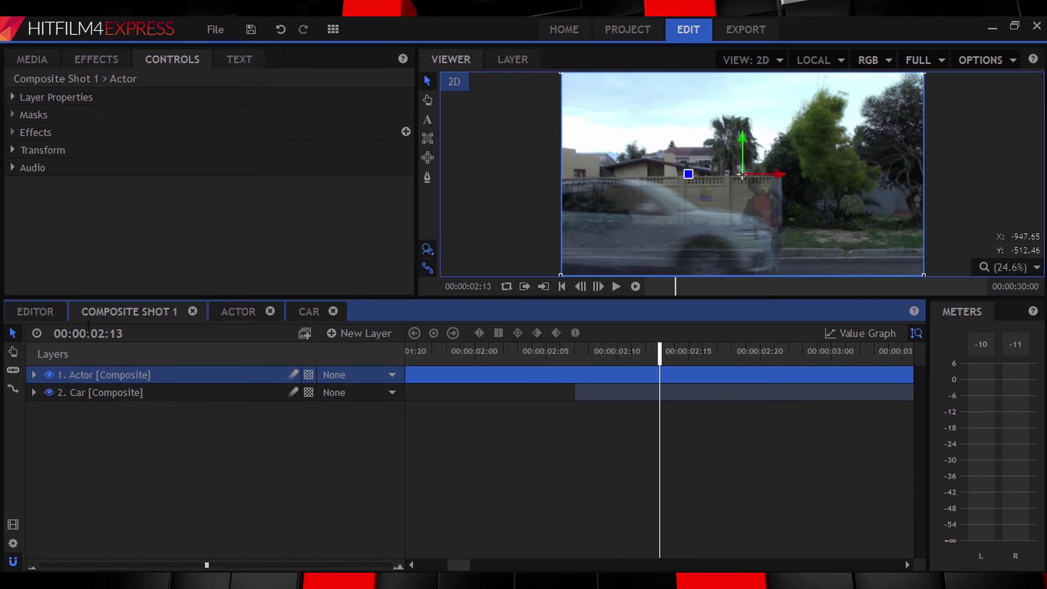
left_click(11, 150)
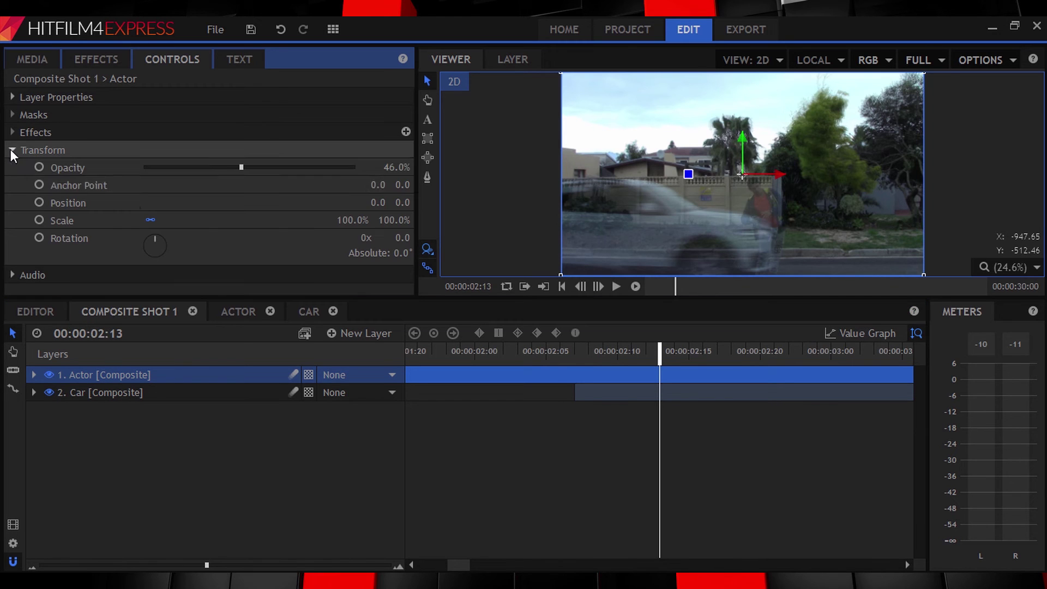
left_click(34, 202)
left_click(599, 286)
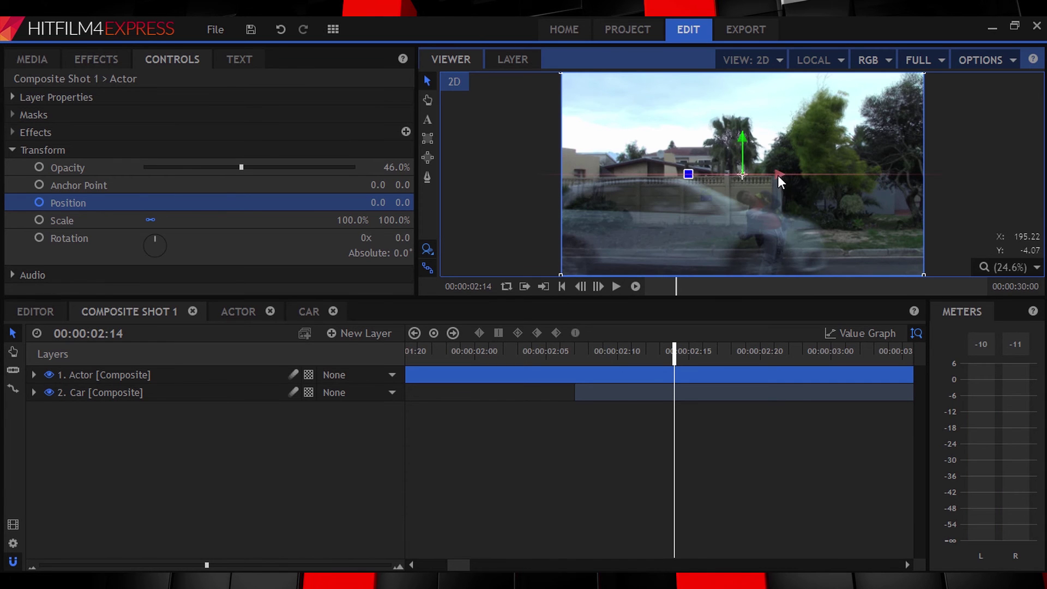
left_click_drag(778, 175, 853, 215)
key("Right")
key("Right")
key("Right")
left_click_drag(889, 172, 964, 204)
key("Right")
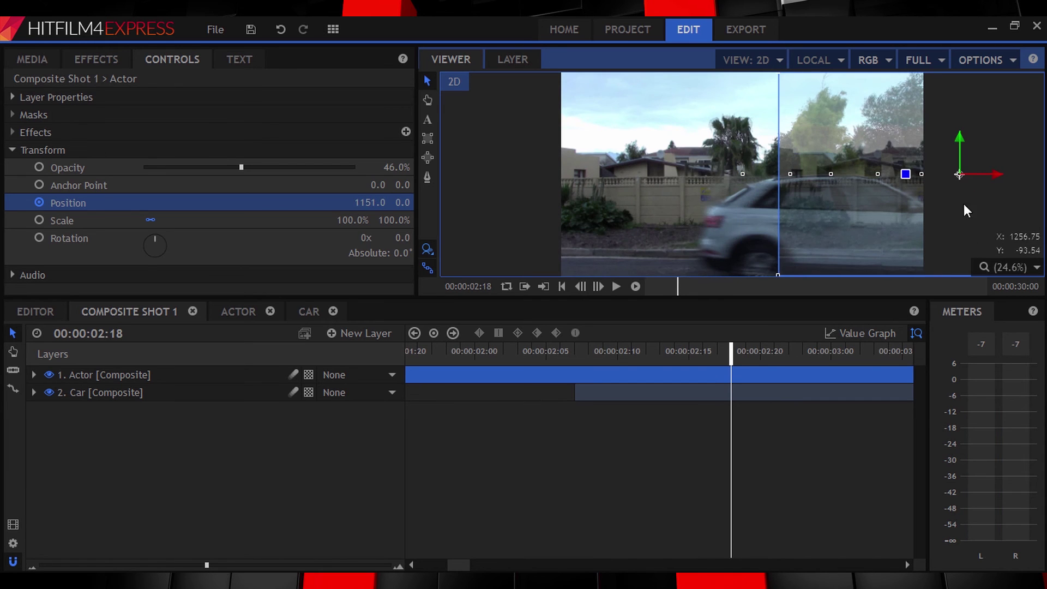
left_click(575, 351)
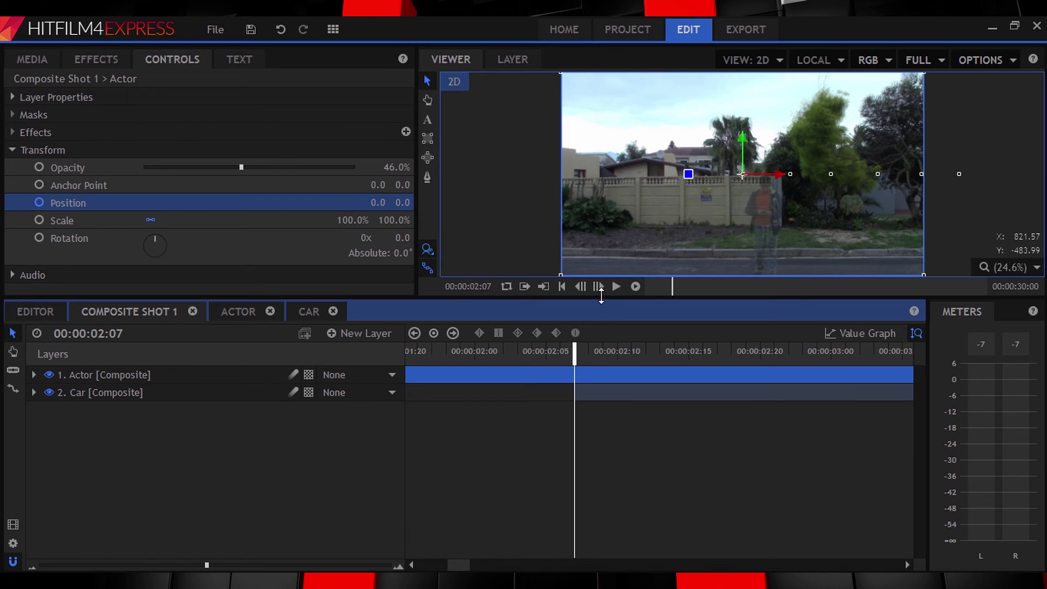
Step: Slice the Actor layer into two at 00:00:02:13
left_click(598, 286)
left_click(11, 375)
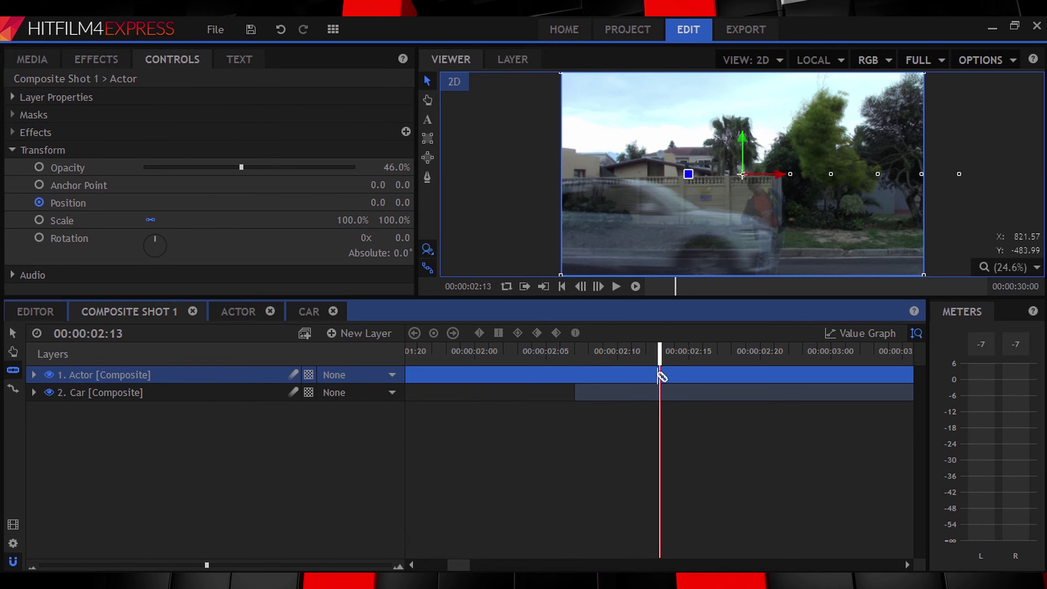
left_click(660, 374)
left_click(12, 330)
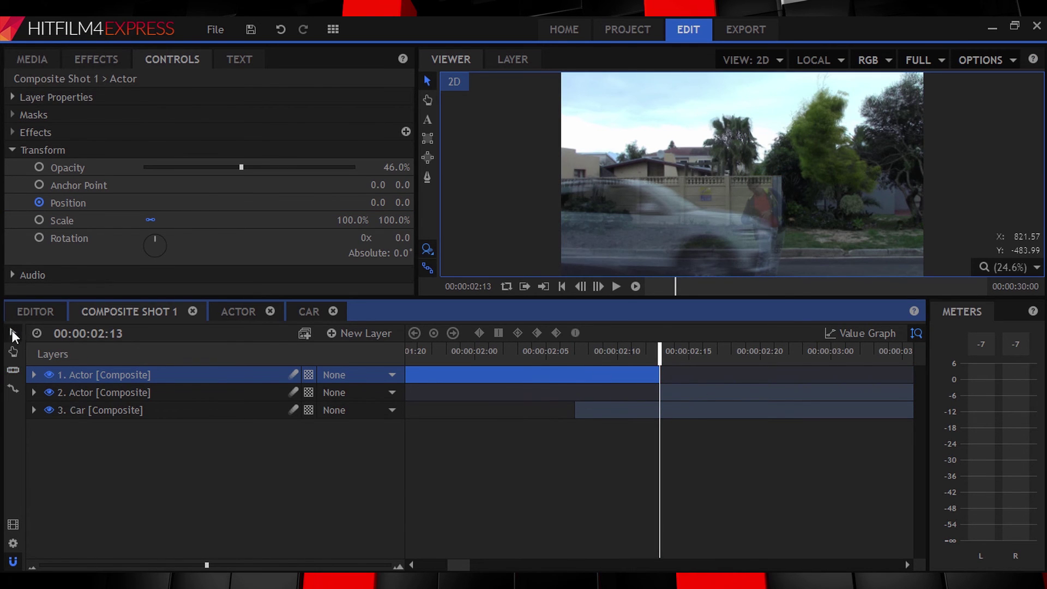
Step: Return both Actor layers to 100% opacity
left_click(662, 390)
left_click(12, 150)
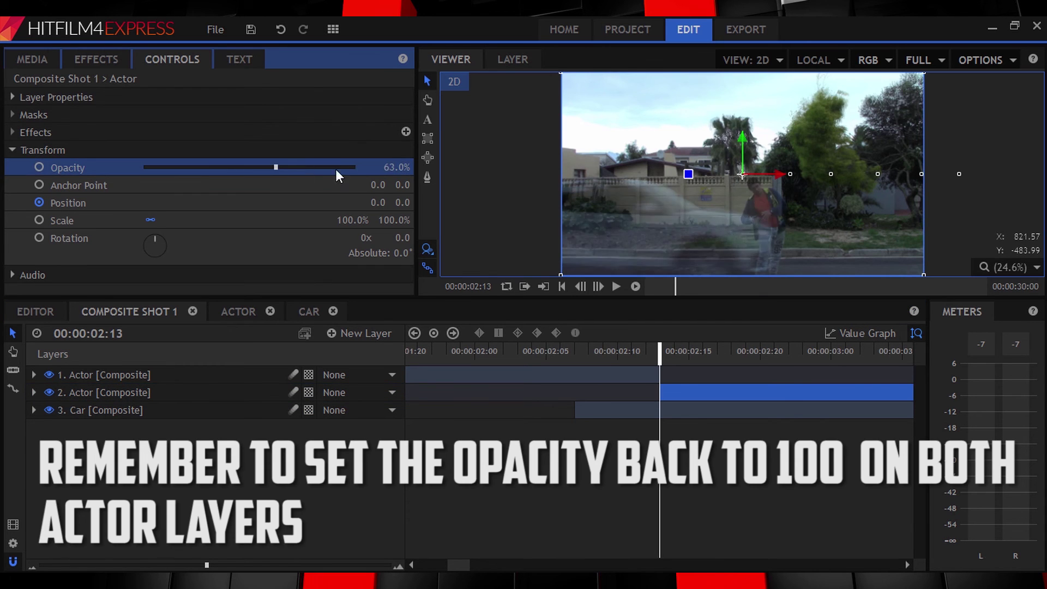
left_click_drag(335, 168, 360, 168)
left_click(113, 375)
left_click(144, 394)
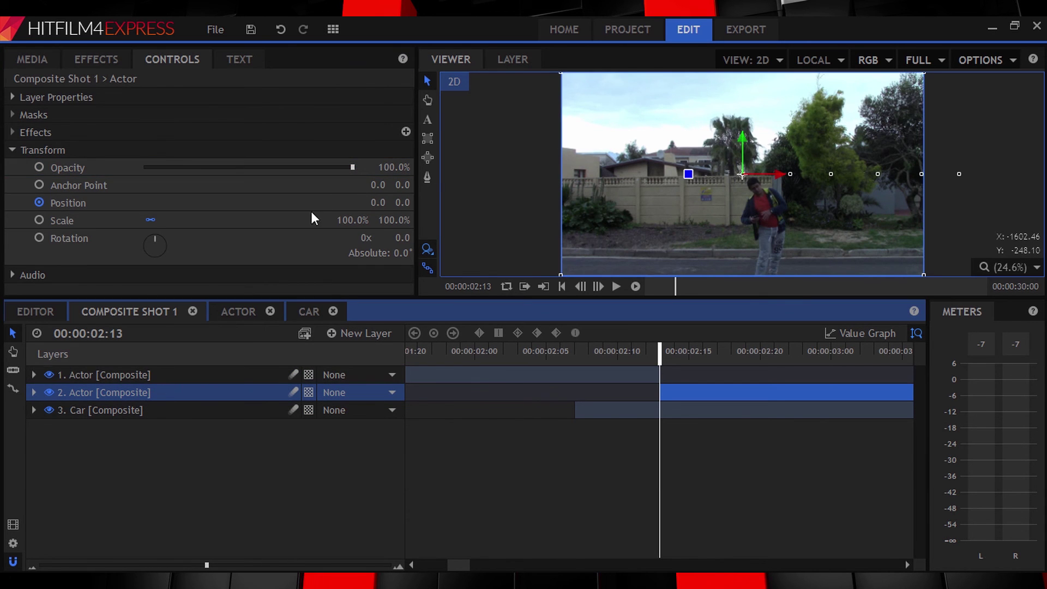
left_click(427, 177)
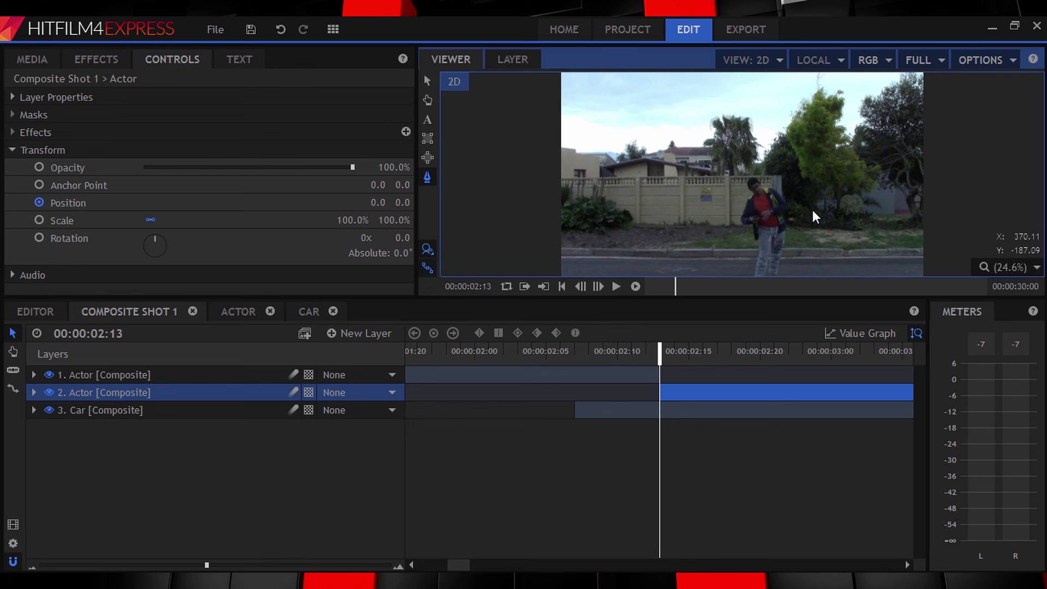
scroll(785, 186, "up", 4)
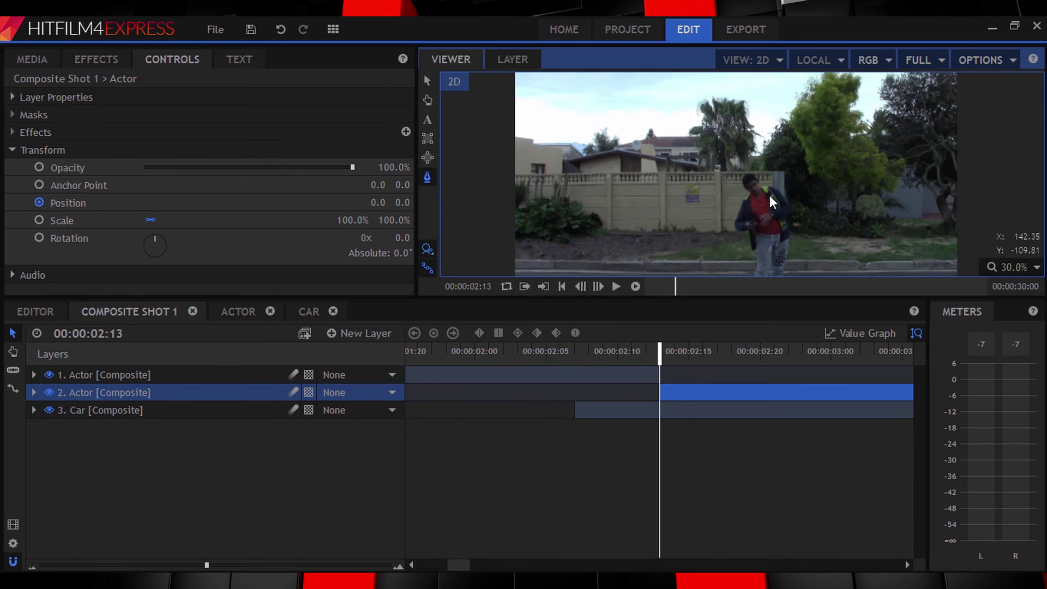
Step: Draw a Pen mask around the actor on the second Actor layer, fitting the view
left_click(716, 188)
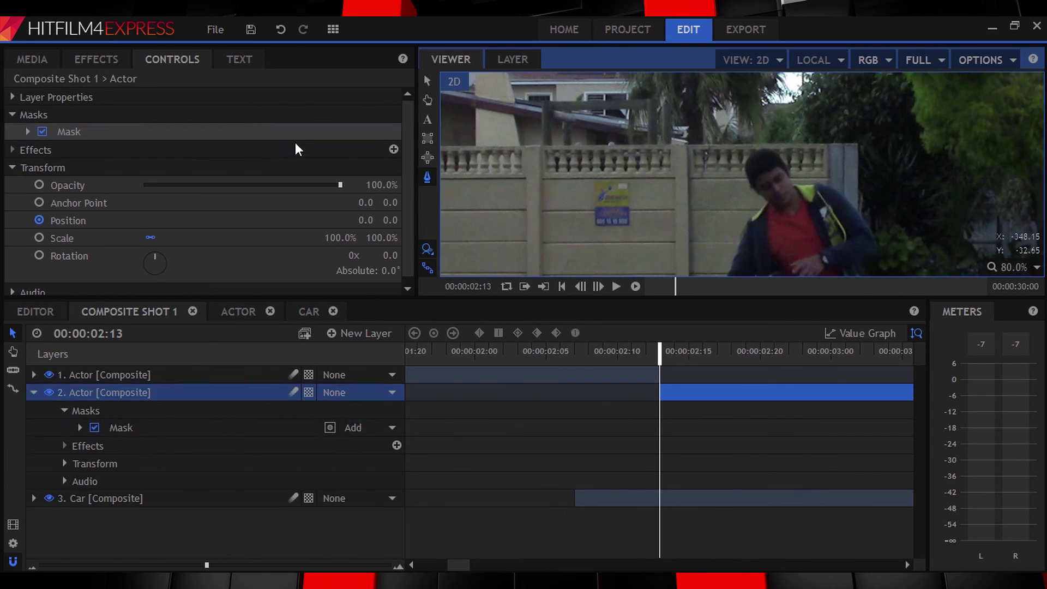
left_click(761, 197)
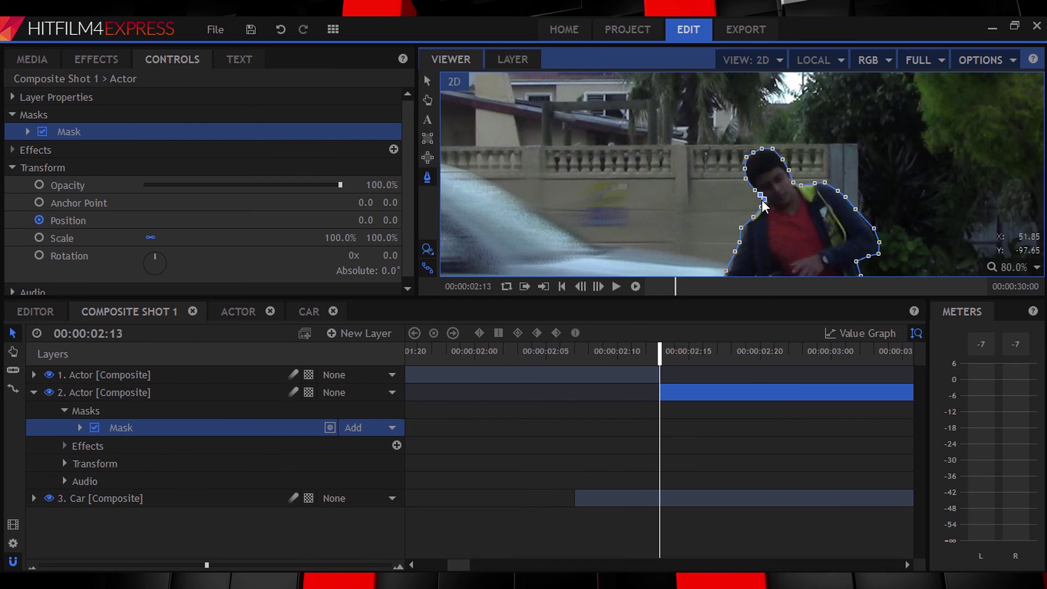
left_click(1016, 267)
left_click(1002, 447)
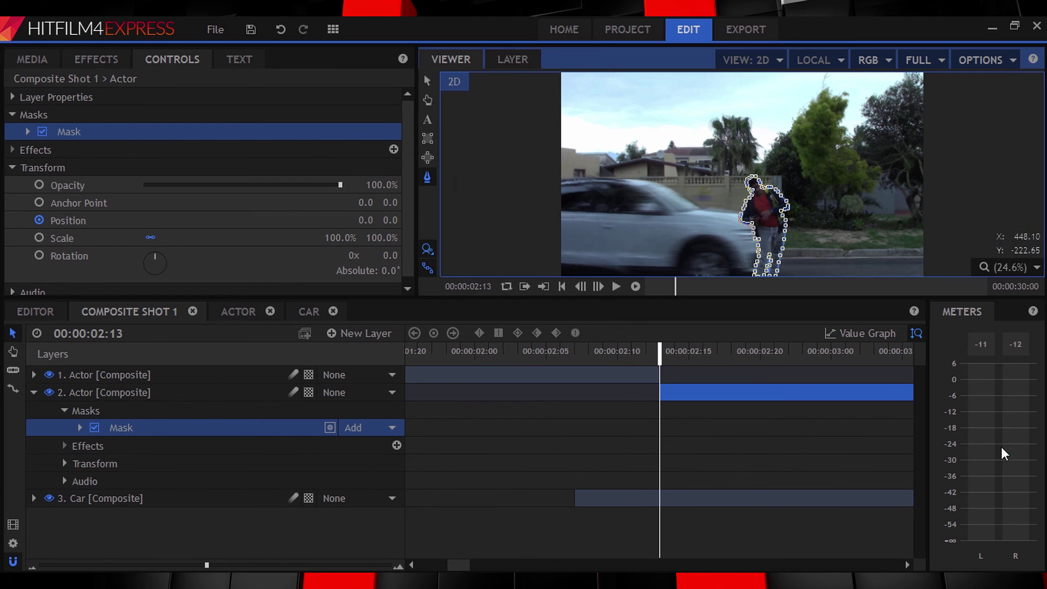
Step: Set keyframes for the mask's Path, Position and Rotation at 02:13
left_click(27, 132)
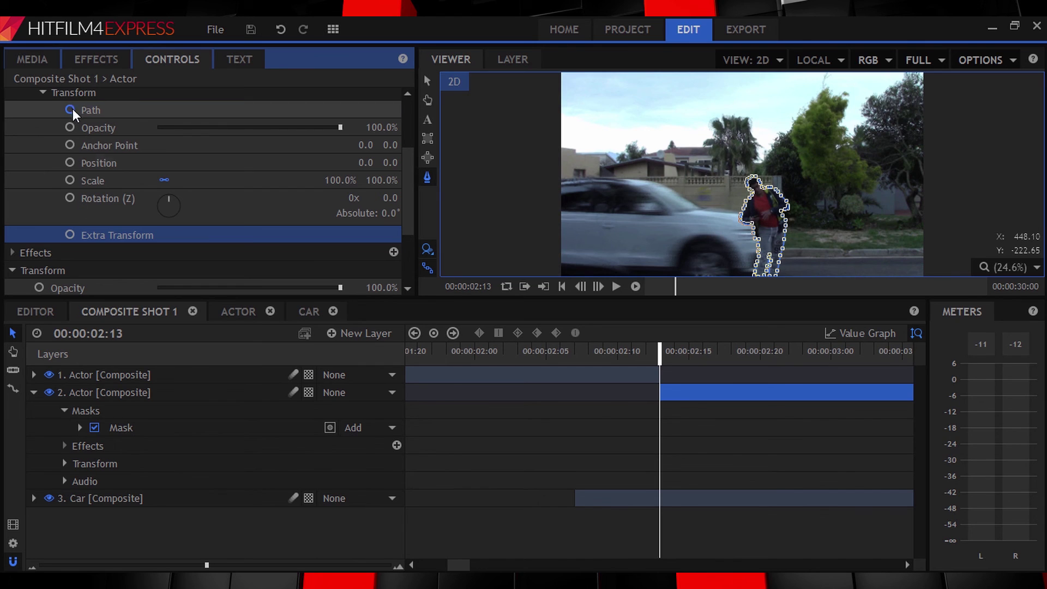
left_click(71, 109)
left_click(70, 163)
left_click(70, 198)
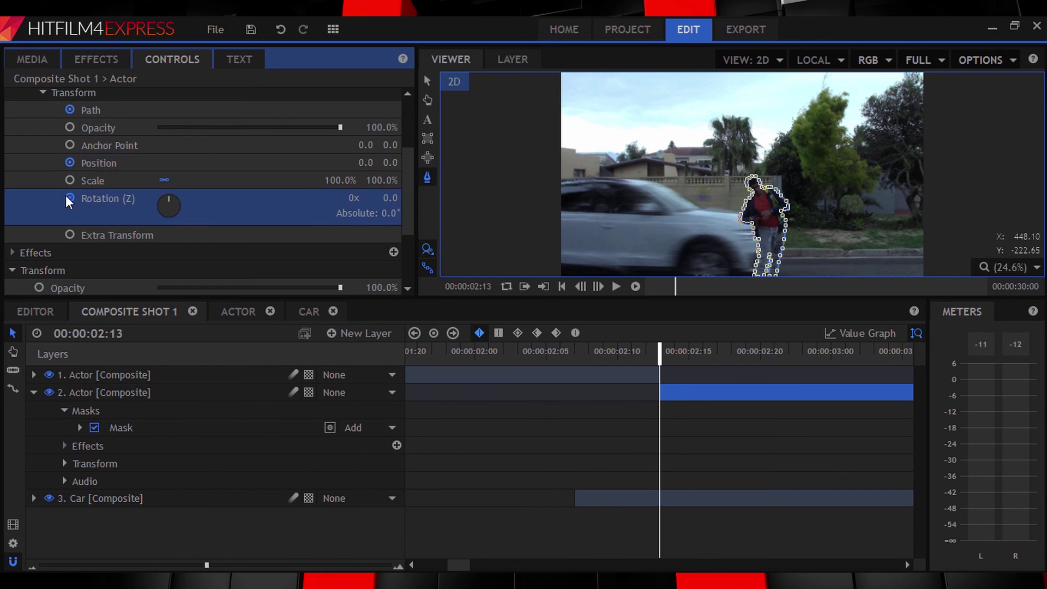
left_click(32, 392)
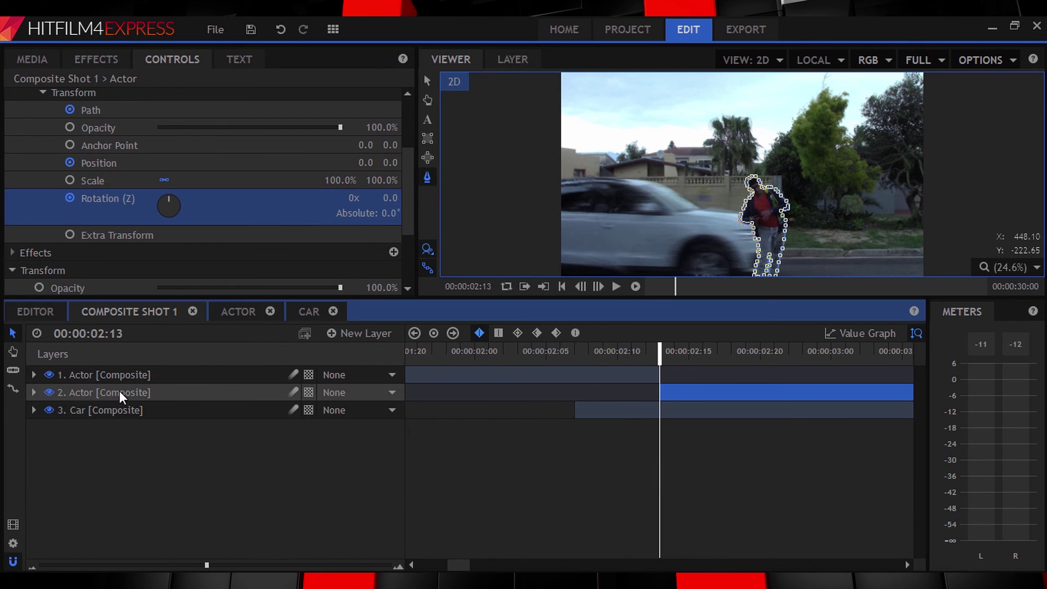
left_click(598, 284)
Step: At 02:14, change the actor mask's blend from Add to None
left_click(598, 287)
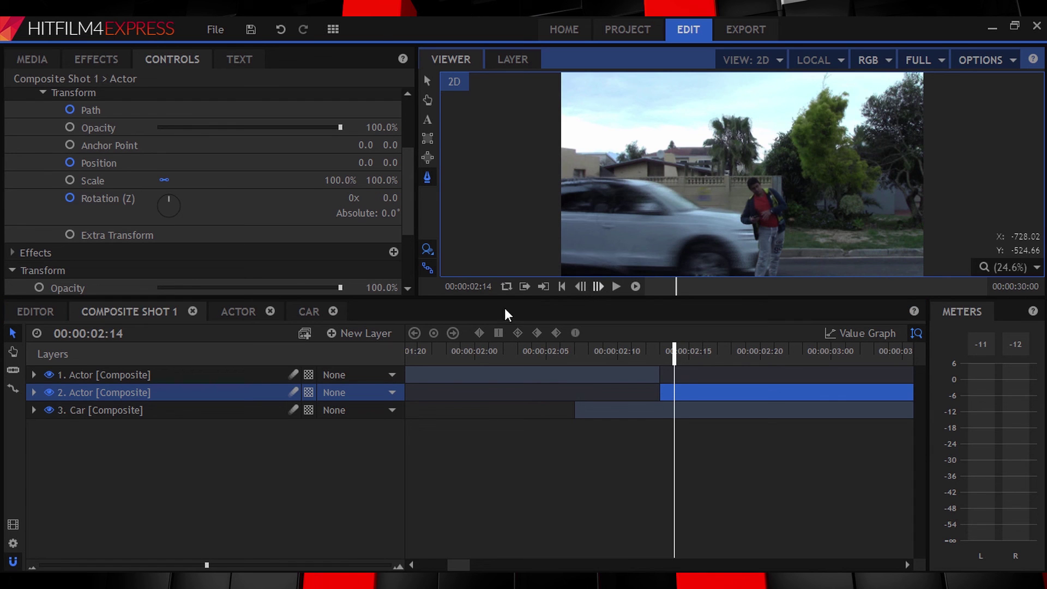
scroll(159, 152, "up", 3)
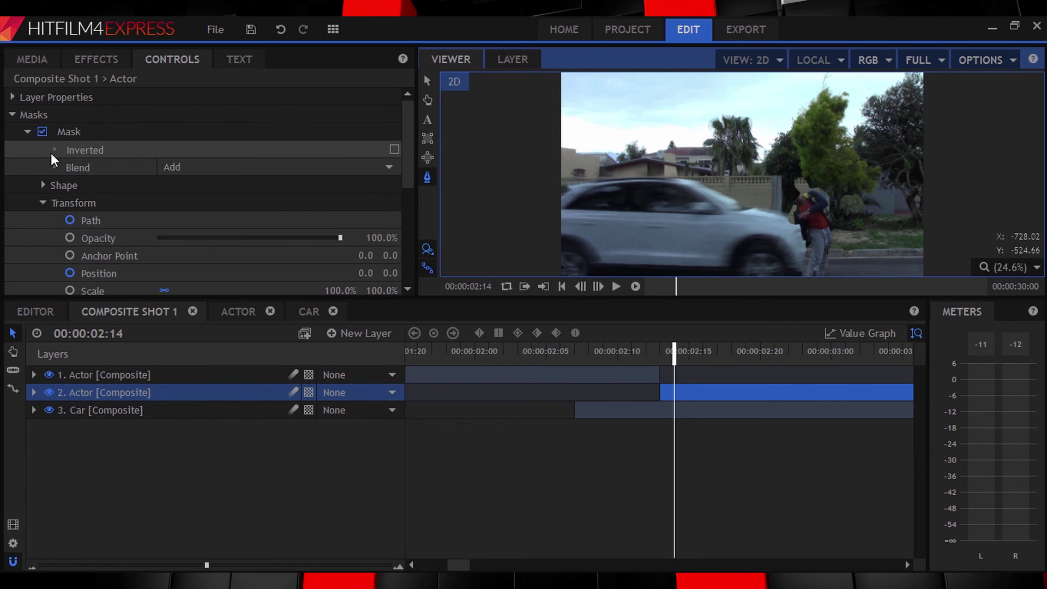
left_click(89, 130)
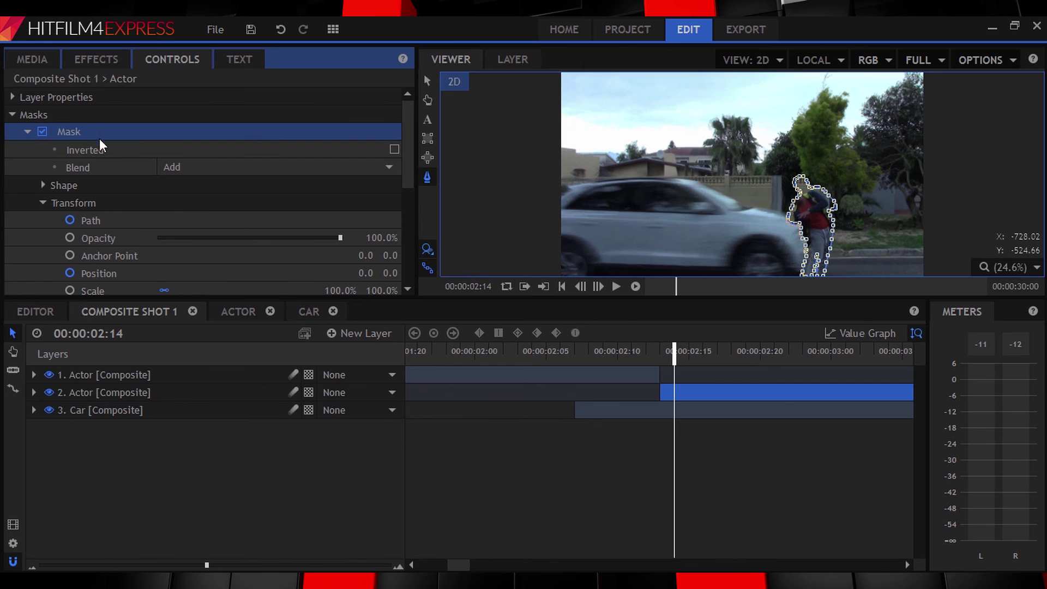
left_click(204, 169)
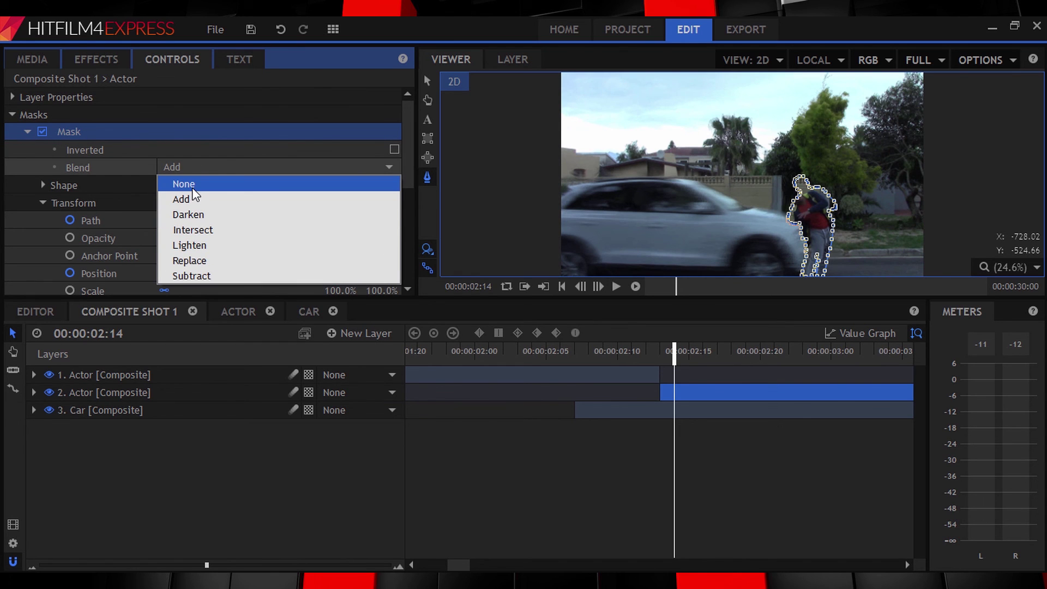
left_click(192, 186)
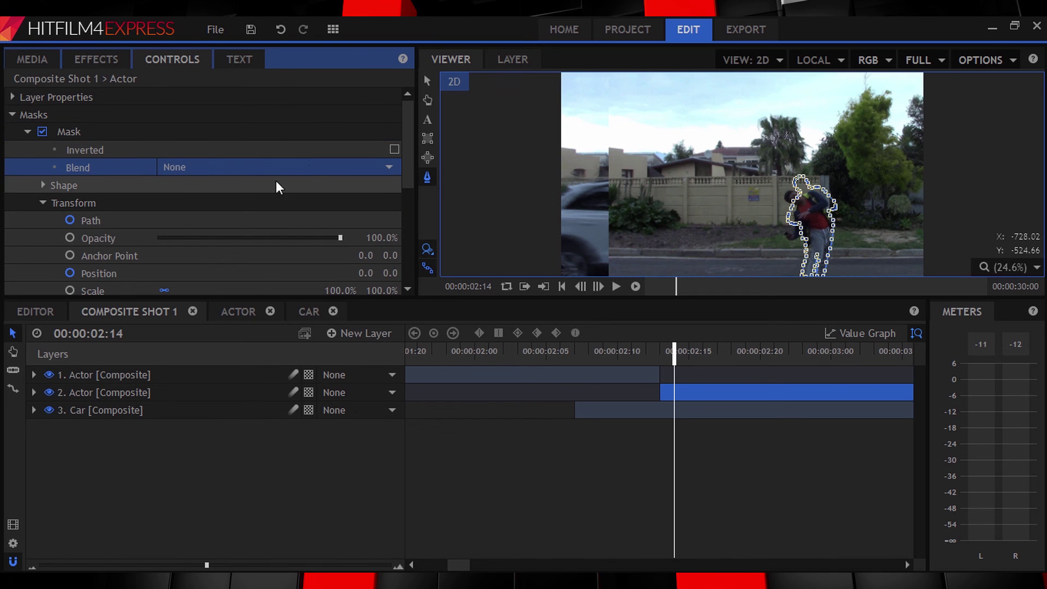
Step: Rotate the actor mask to 6.0° to follow the leaning actor
left_click(123, 394)
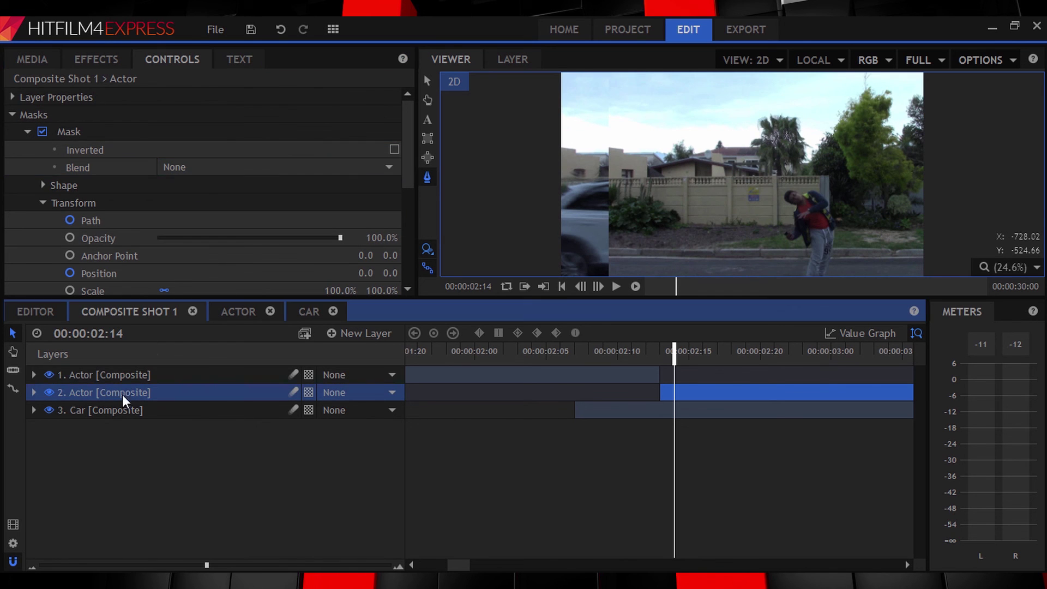
left_click(122, 134)
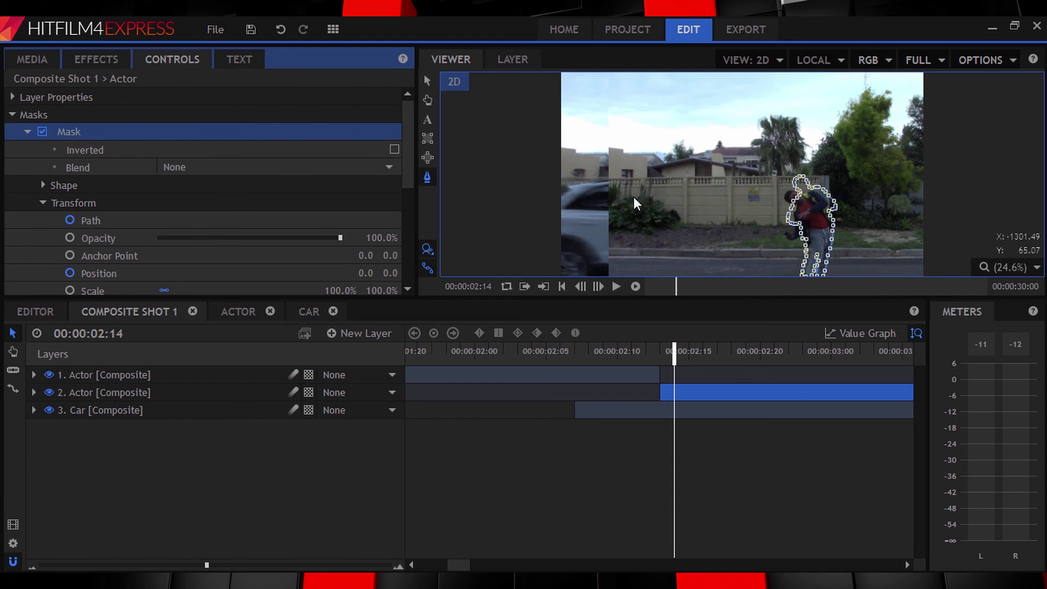
scroll(807, 216, "up", 4)
left_click(427, 81)
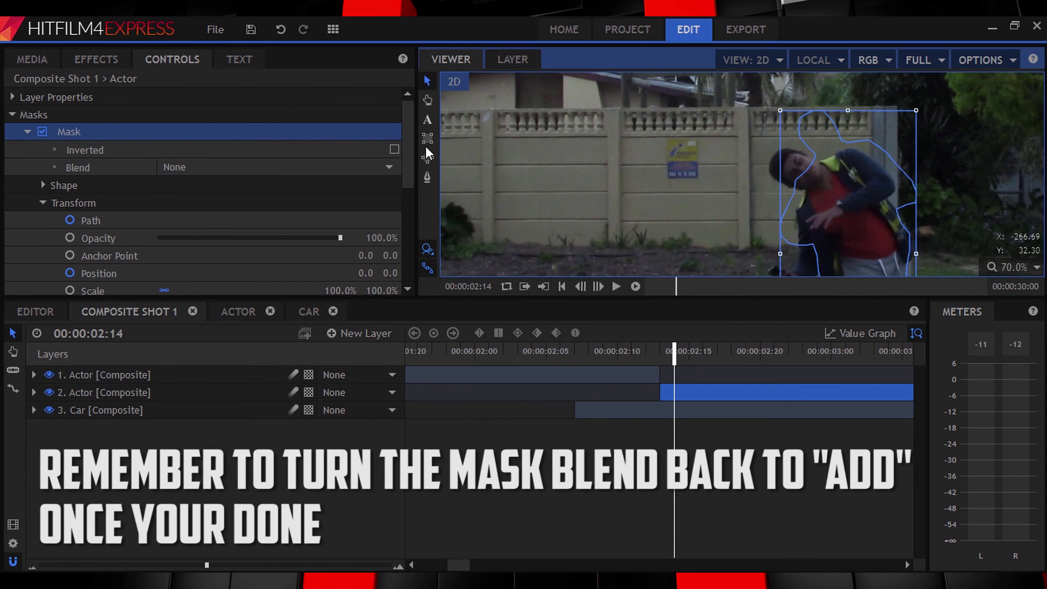
scroll(274, 245, "down", 2)
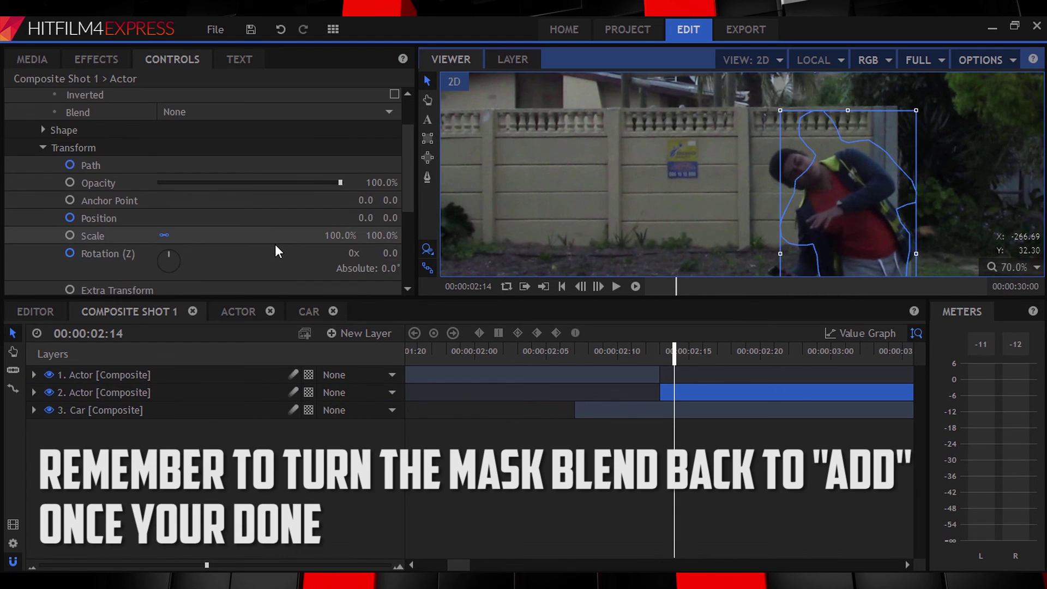
left_click_drag(391, 252, 400, 252)
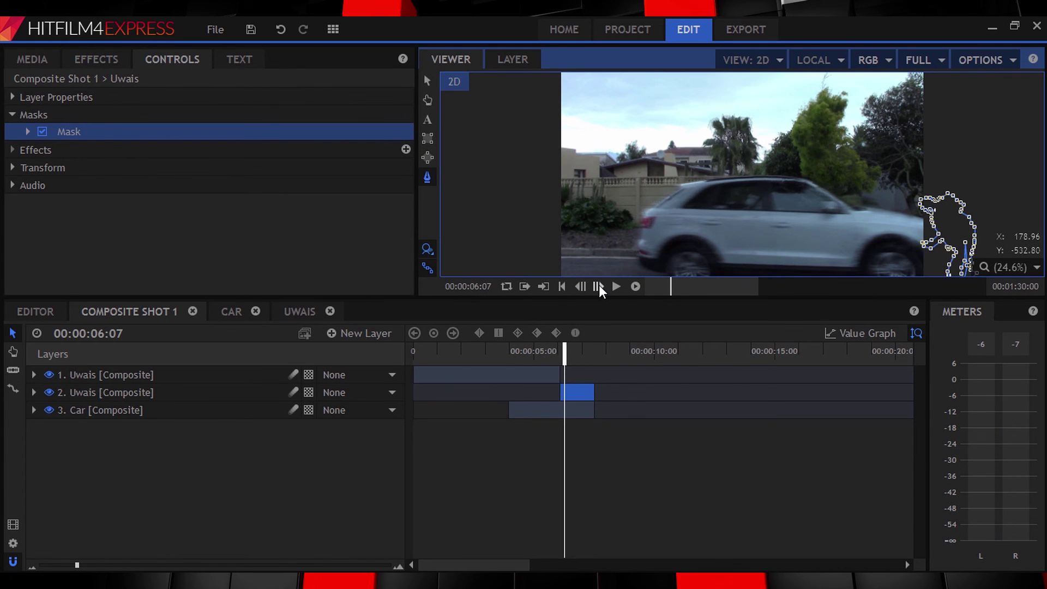
Step: Step back to 06:06 and enable motion blur on the top layer
left_click(581, 286)
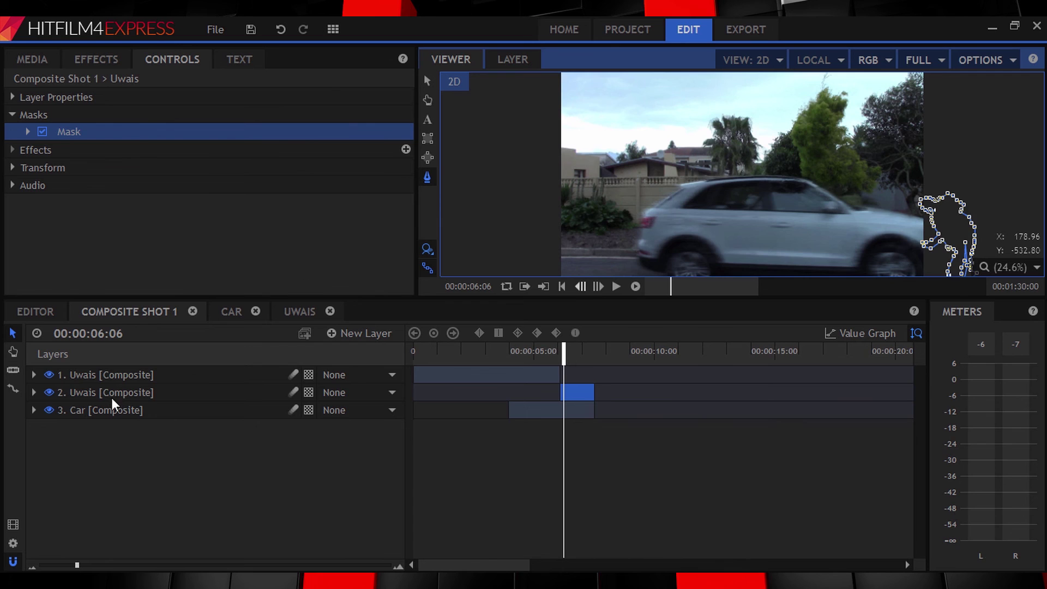
left_click(295, 374)
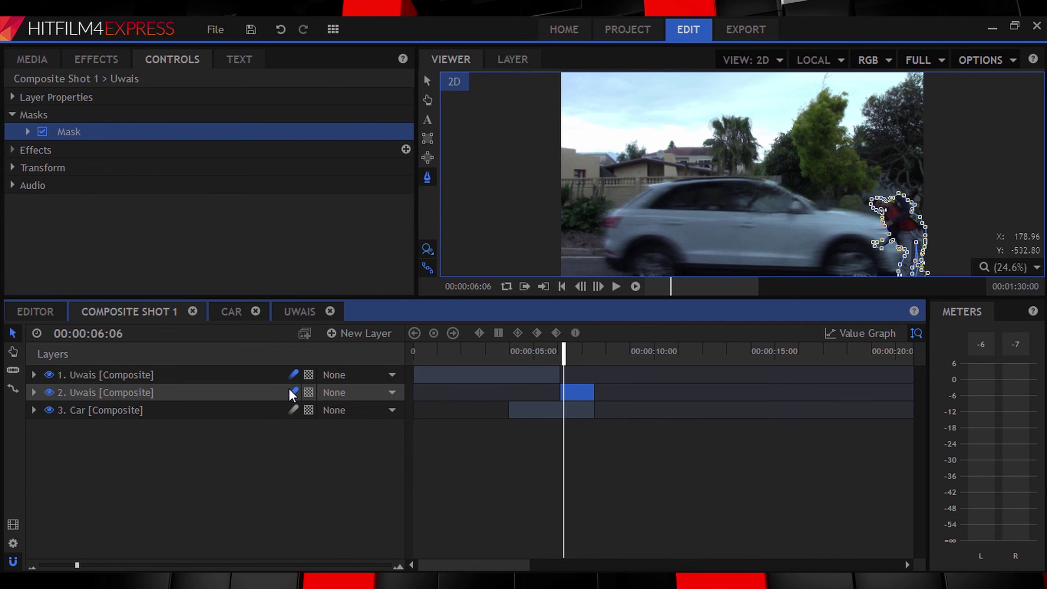